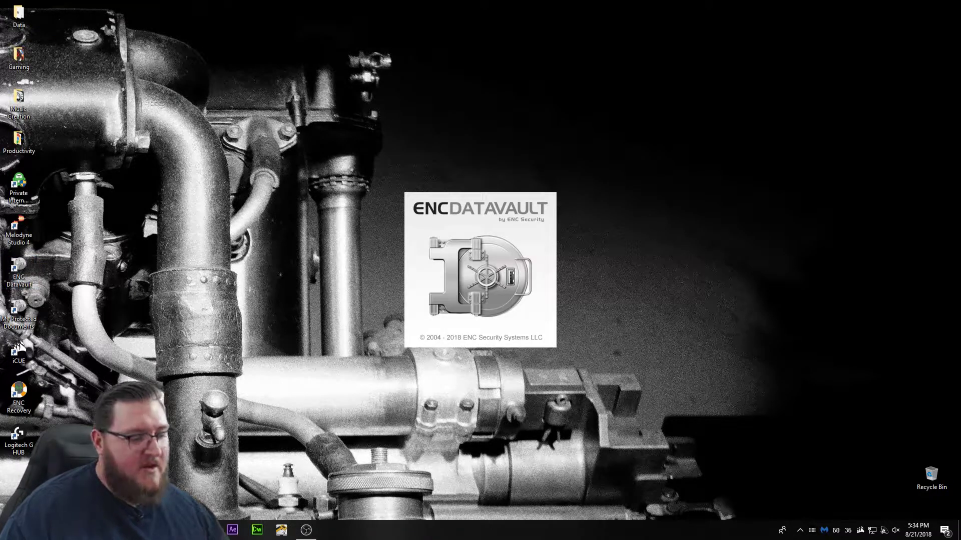
# Log into ENC DataVault by entering the vault password
pyautogui.write('**')
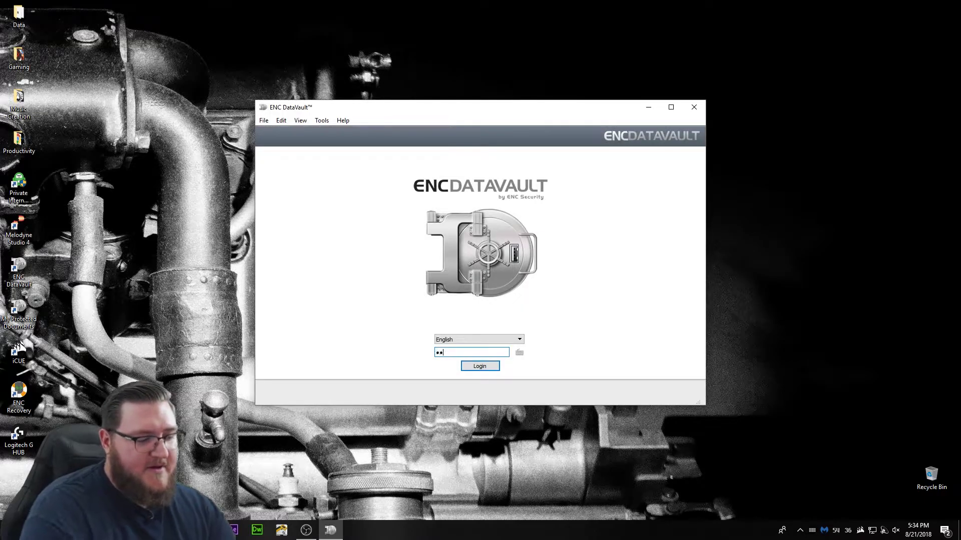
pyautogui.press('Return')
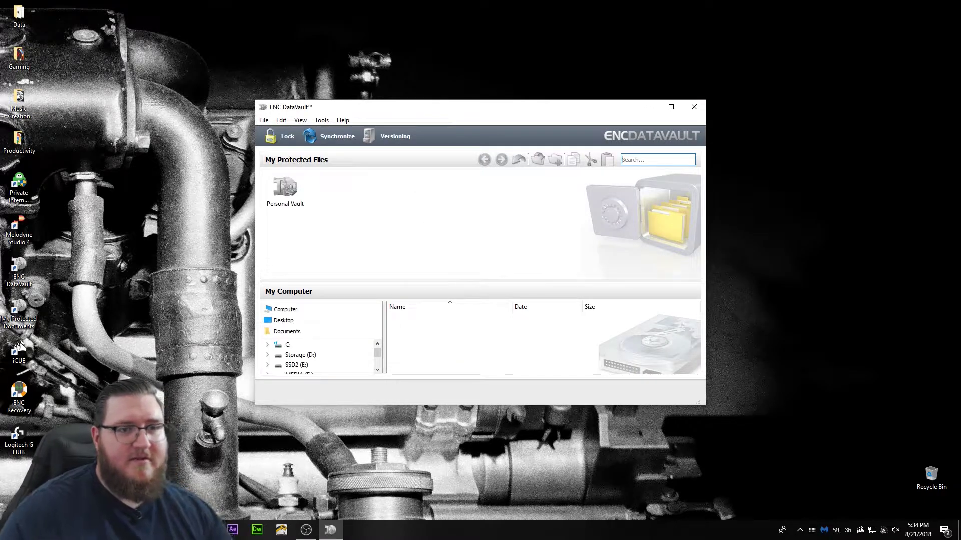
pyautogui.click(264, 121)
# Create a new vault saved on the MEDIA (F:) drive
pyautogui.moveTo(280, 132)
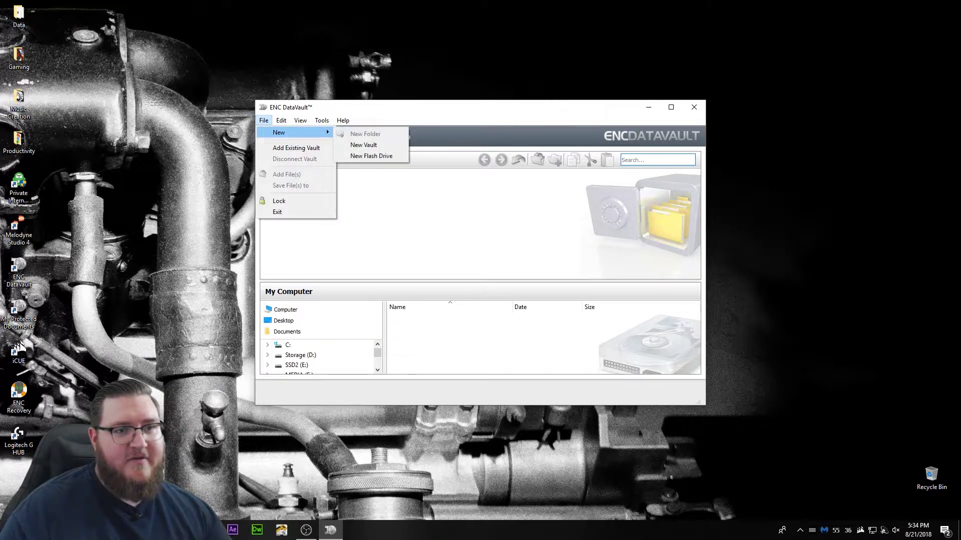
pyautogui.click(370, 145)
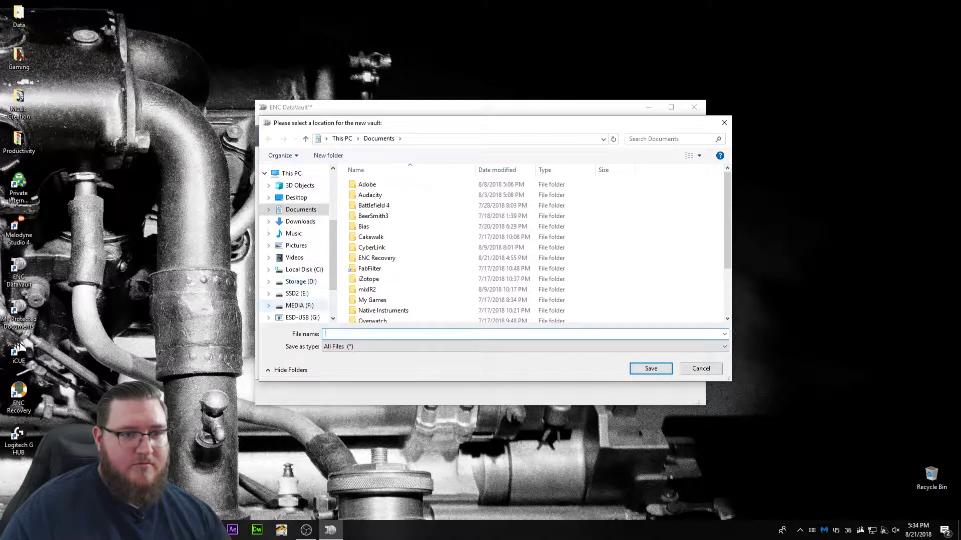
pyautogui.click(300, 305)
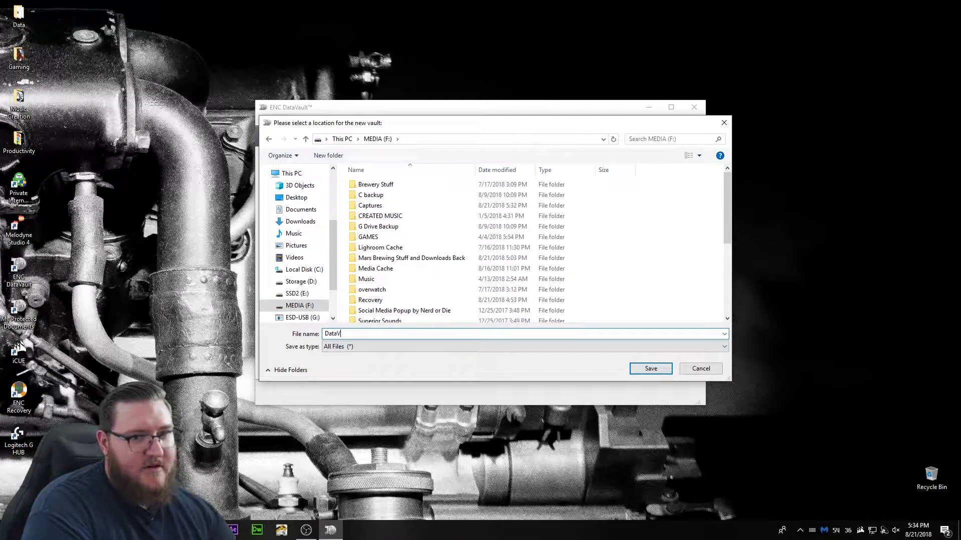
pyautogui.write('mo')
pyautogui.press('Return')
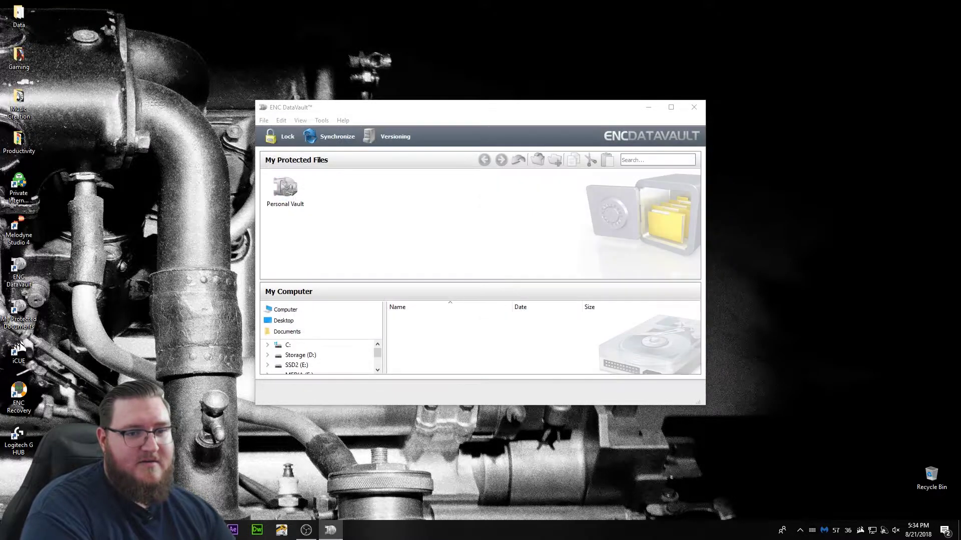
# Rename the misspelled vault to 'DataVault Demo' and open it
pyautogui.rightClick(283, 189)
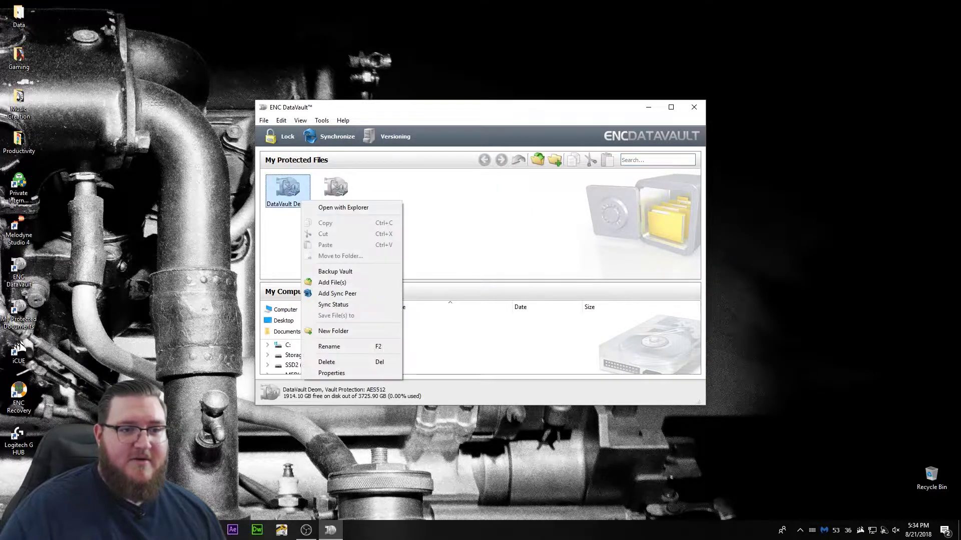
pyautogui.click(350, 347)
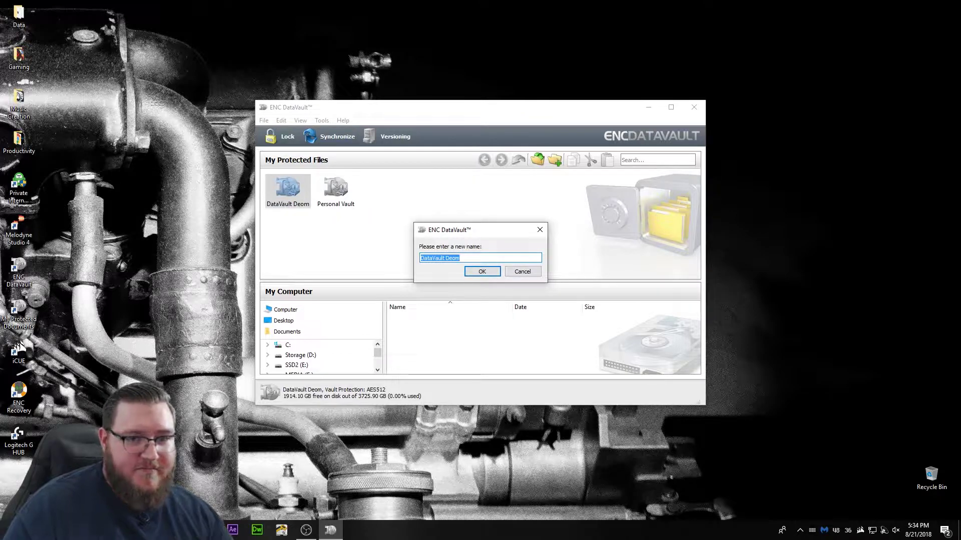
pyautogui.write('DataVault Demo')
pyautogui.press('Return')
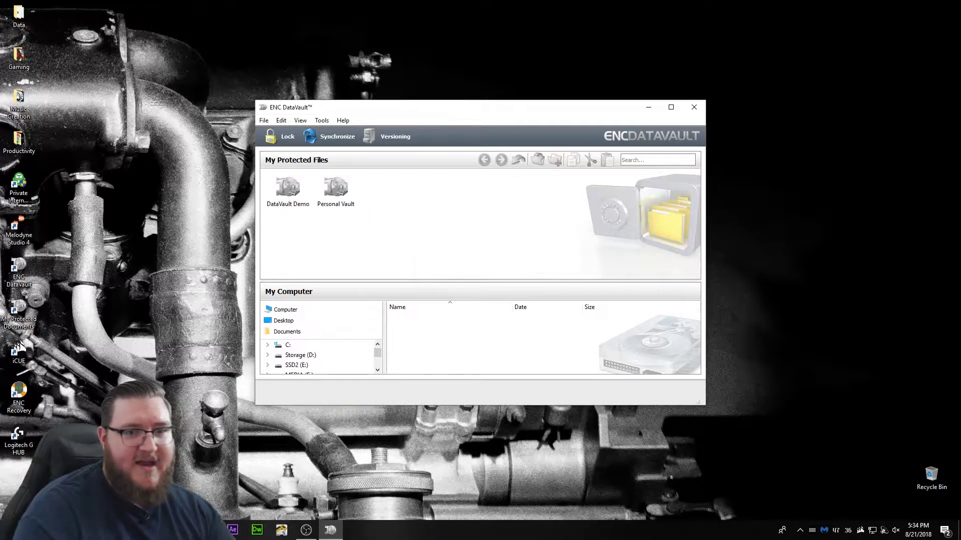
pyautogui.doubleClick(287, 189)
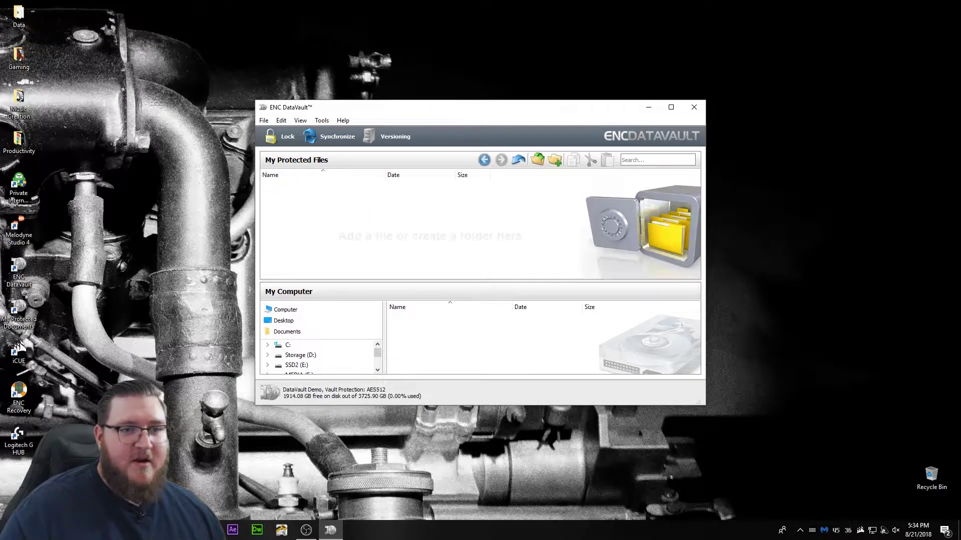
# Drag AT-cm_287262308.mp4, Fundamental Observation Tickets.pdf and Lost Sky - Dreams.mp3 from Downloads into the vault
pyautogui.press('super+Up')
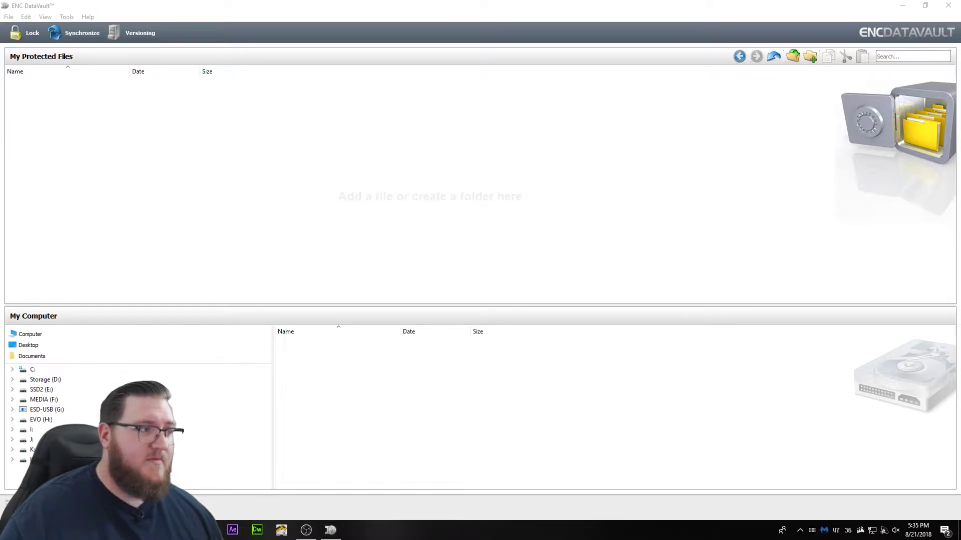
pyautogui.moveTo(0, 205); pyautogui.dragTo(527, 128)
pyautogui.click(284, 200)
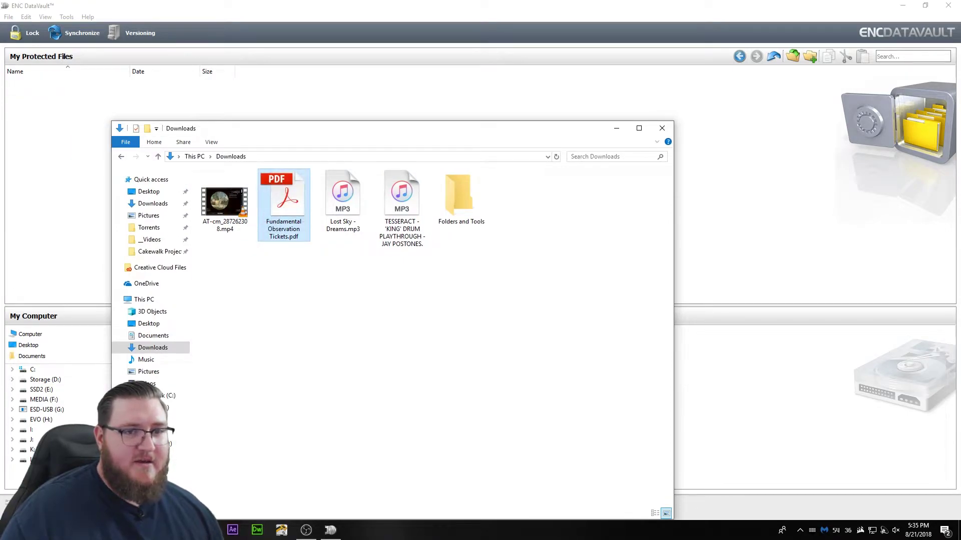
pyautogui.moveTo(376, 254); pyautogui.dragTo(234, 174)
pyautogui.moveTo(226, 210); pyautogui.dragTo(80, 102)
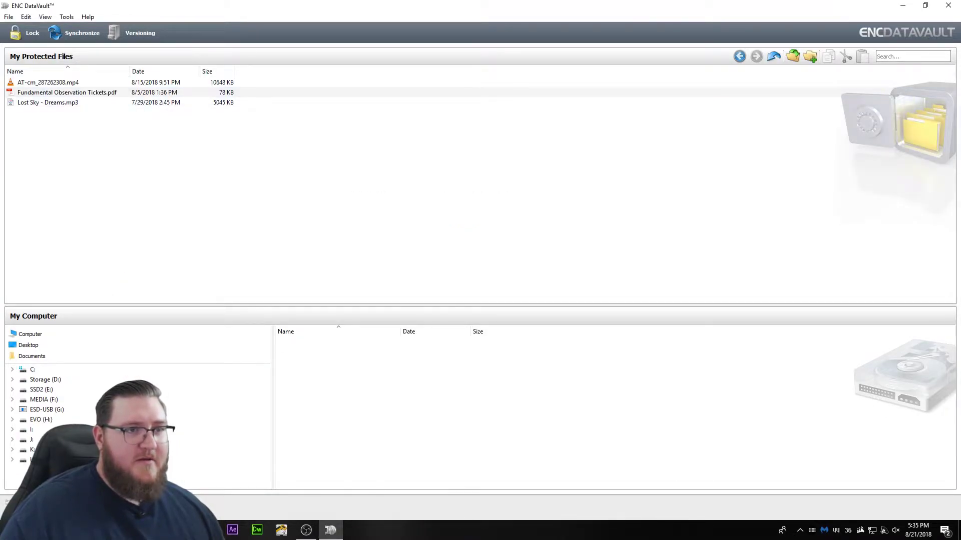
# Run Backup Vault Data on DataVault Demo and Personal Vault and acknowledge completion
pyautogui.click(66, 17)
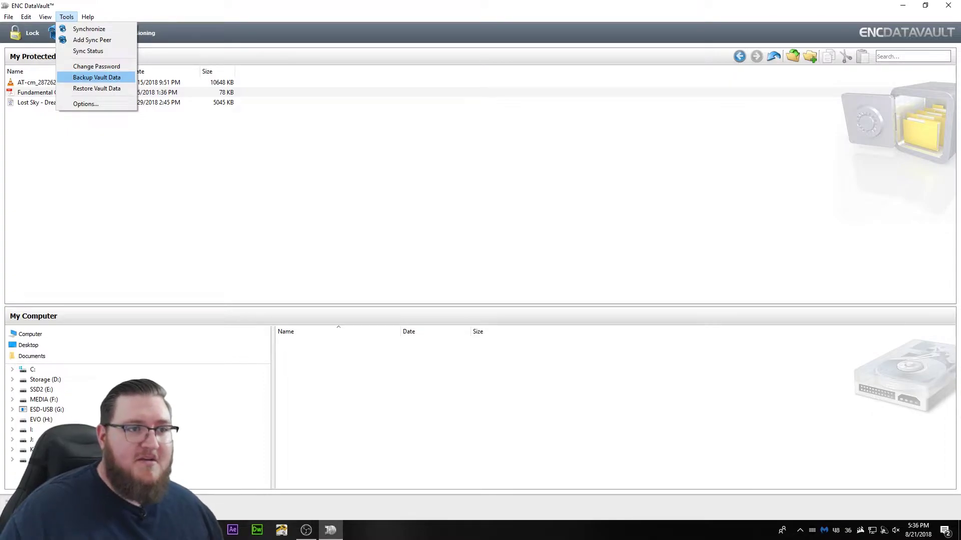
pyautogui.press('Return')
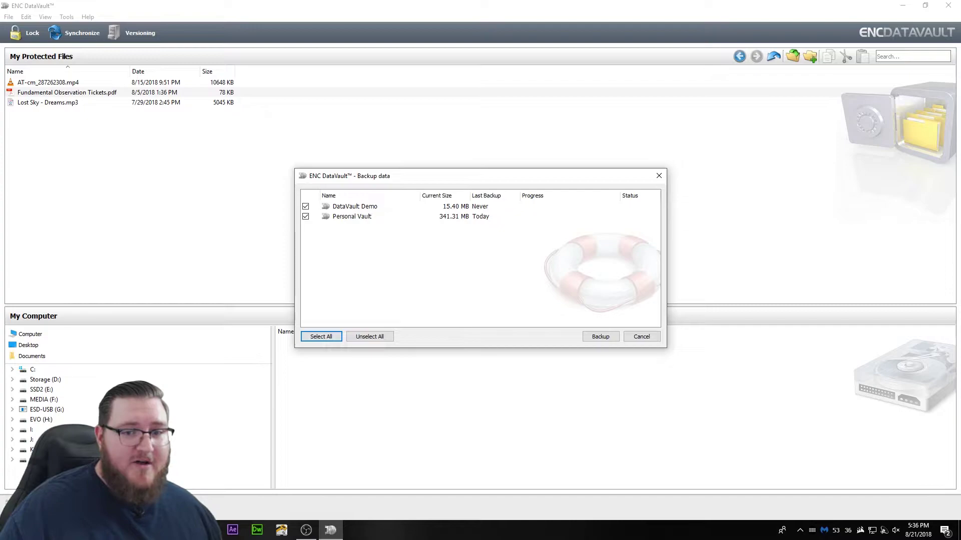
pyautogui.hotkey('alt', 'b')
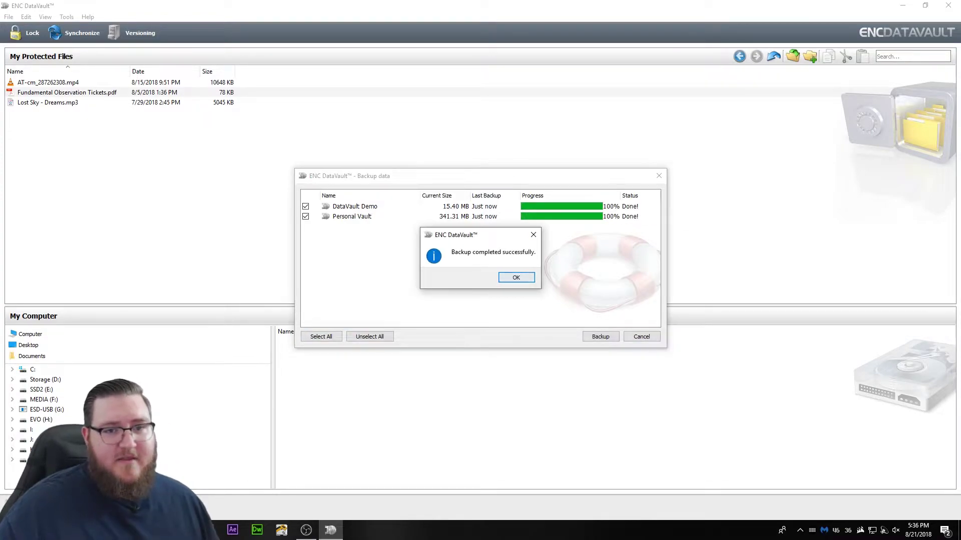
pyautogui.press('Return')
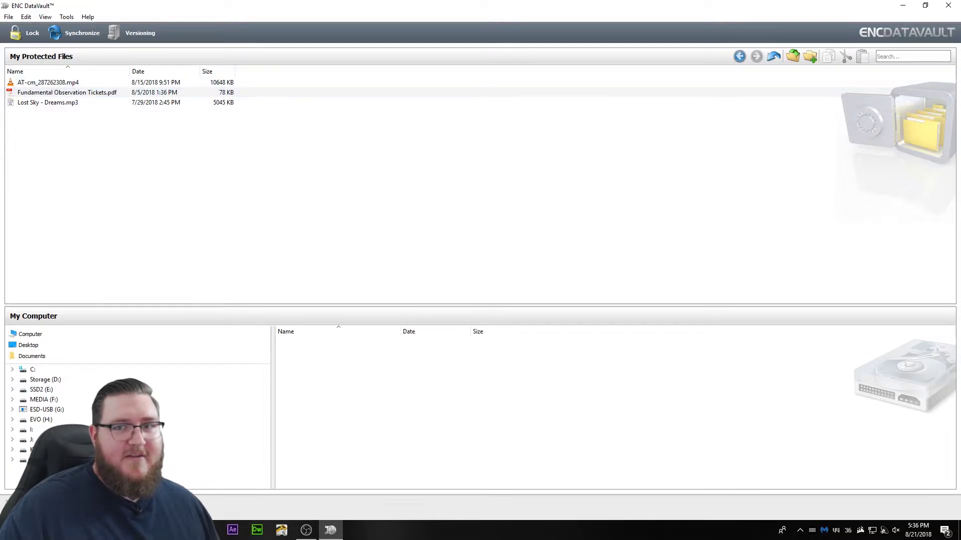
# Delete the three original files from the Downloads folder
pyautogui.hotkey('alt', 'Tab')
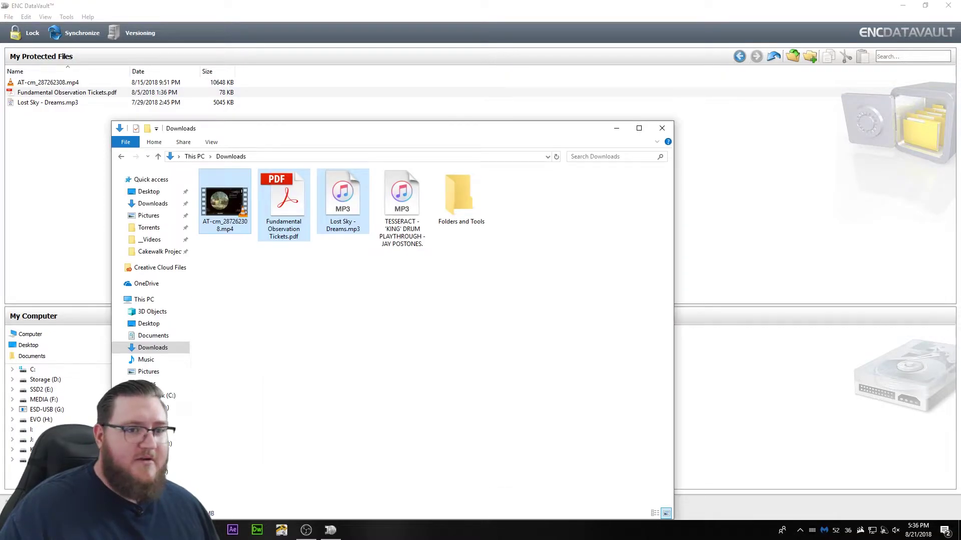
pyautogui.moveTo(368, 261); pyautogui.dragTo(205, 186)
pyautogui.rightClick(212, 198)
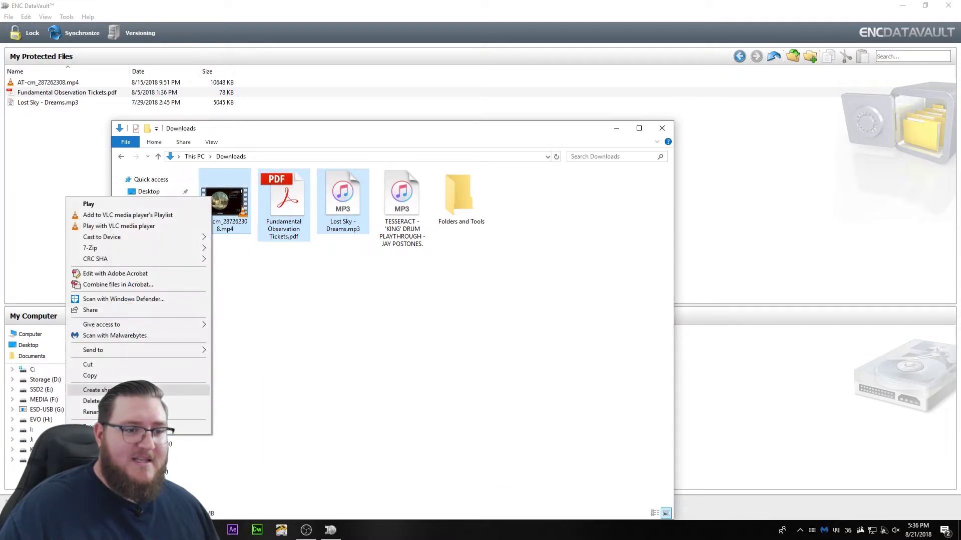
pyautogui.click(91, 400)
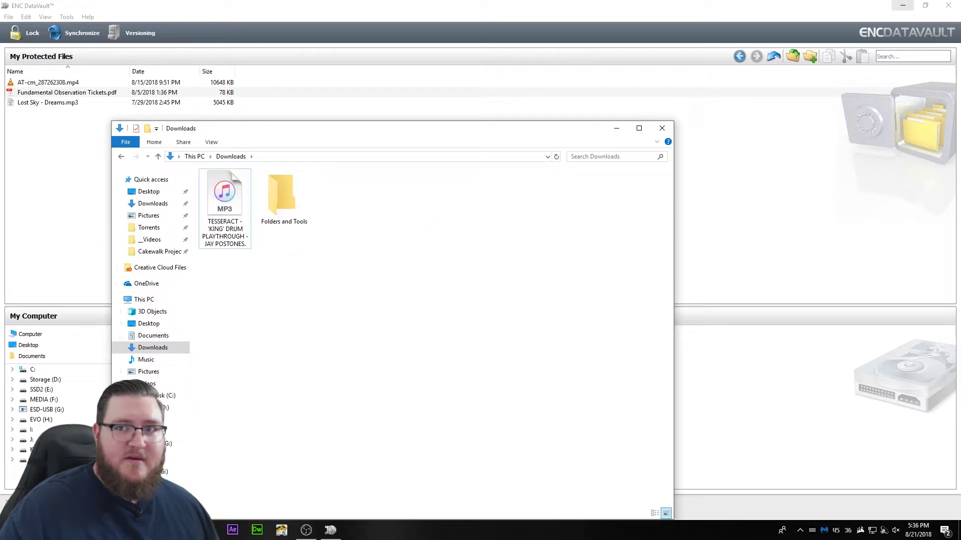
pyautogui.click(616, 128)
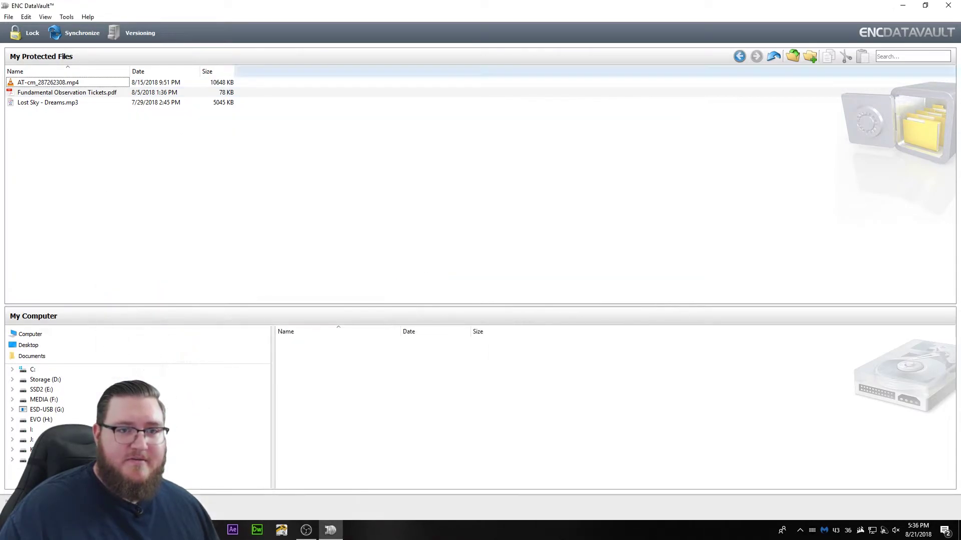
# Empty the Recycle Bin, permanently deleting its five items
pyautogui.click(958, 530)
pyautogui.rightClick(932, 484)
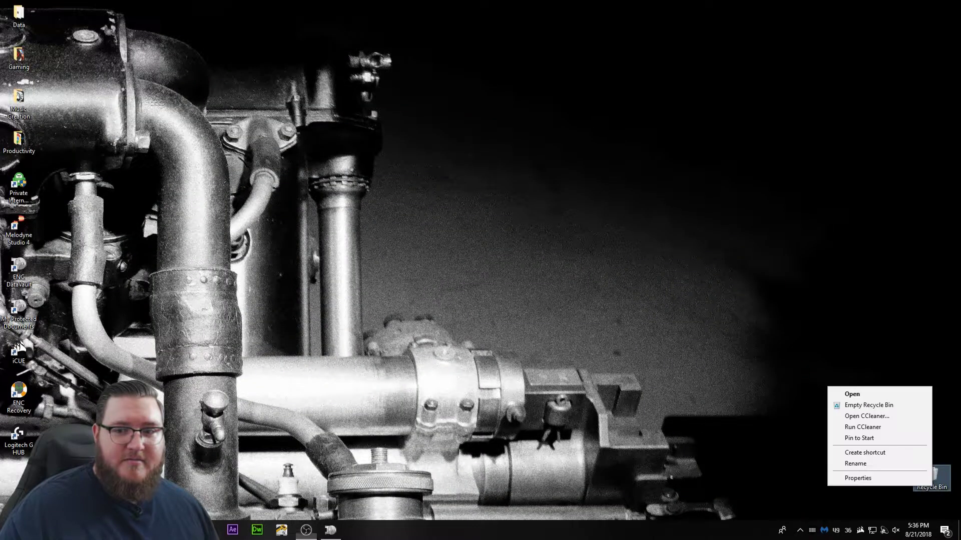
pyautogui.click(869, 405)
pyautogui.click(521, 274)
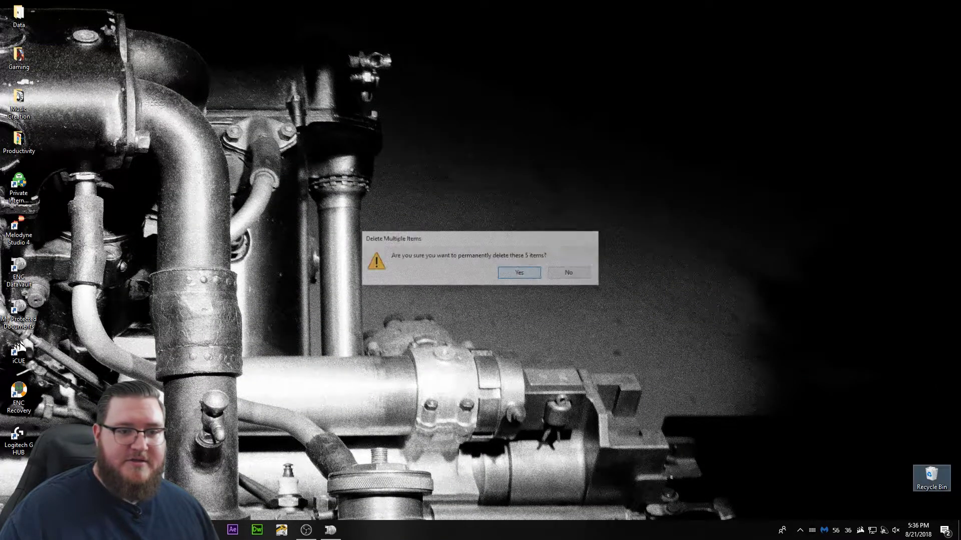
# Reopen Downloads to confirm the files are gone, then close it
pyautogui.click(331, 529)
pyautogui.moveTo(306, 530)
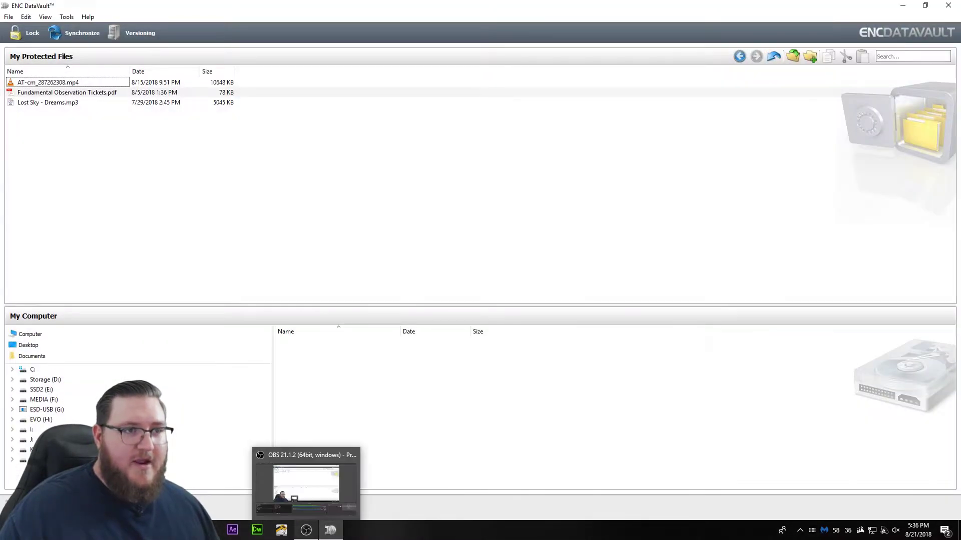
pyautogui.click(281, 530)
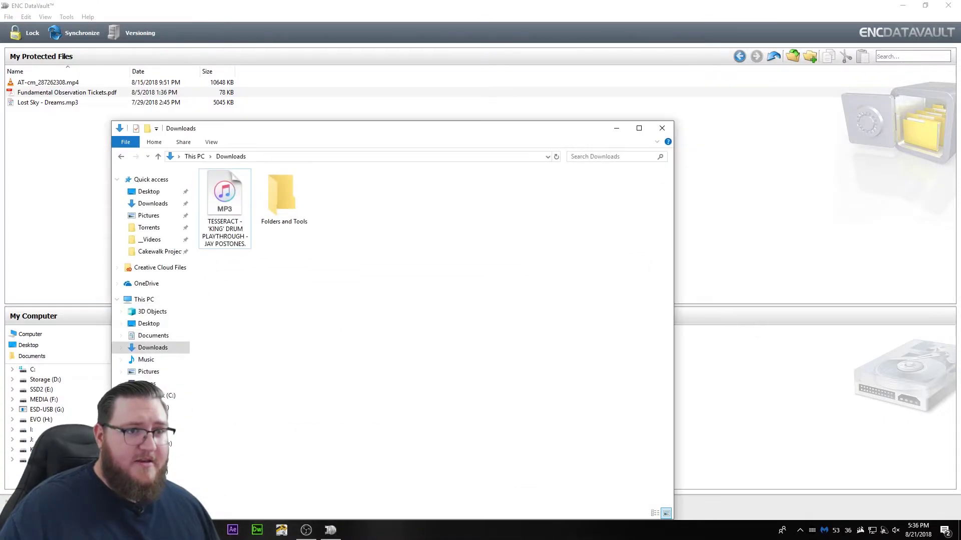
pyautogui.moveTo(317, 129); pyautogui.dragTo(413, 108)
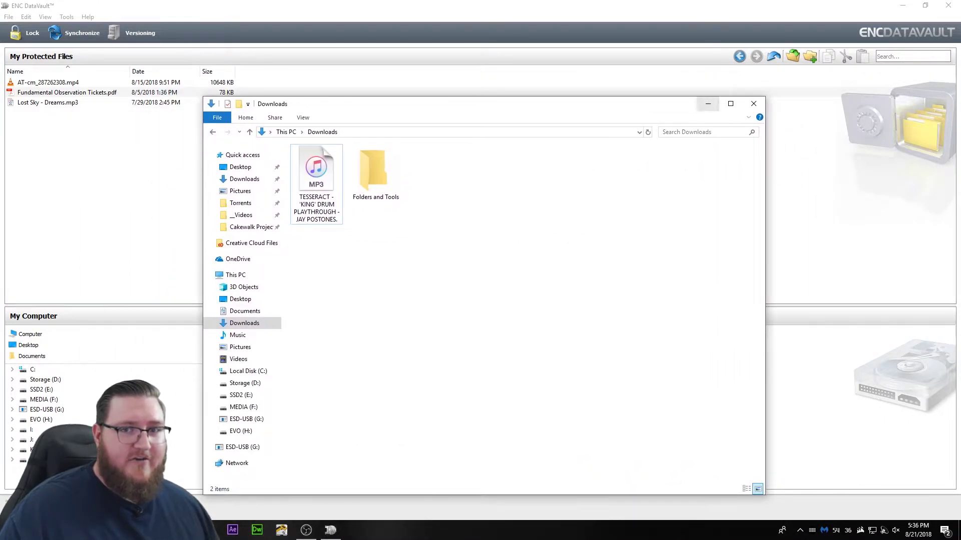
pyautogui.click(753, 104)
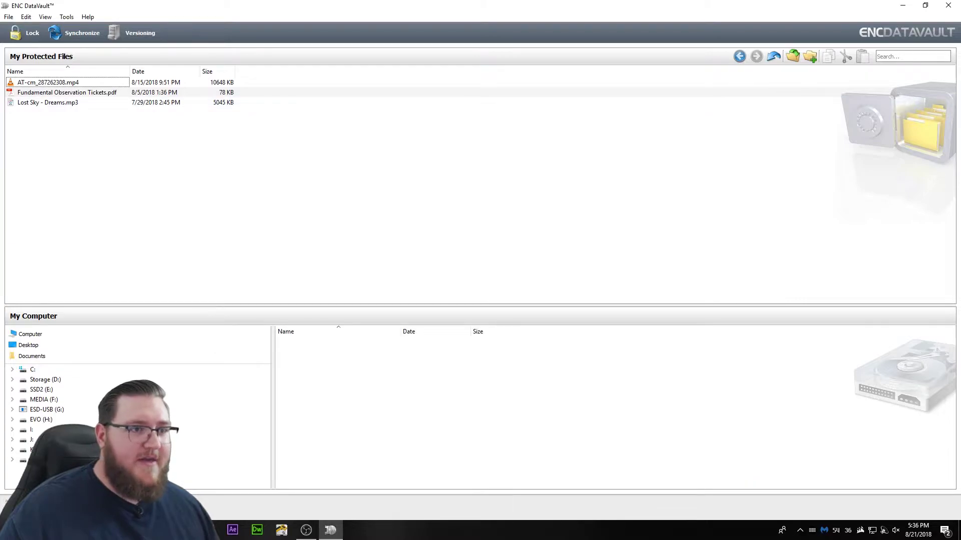
pyautogui.doubleClick(48, 82)
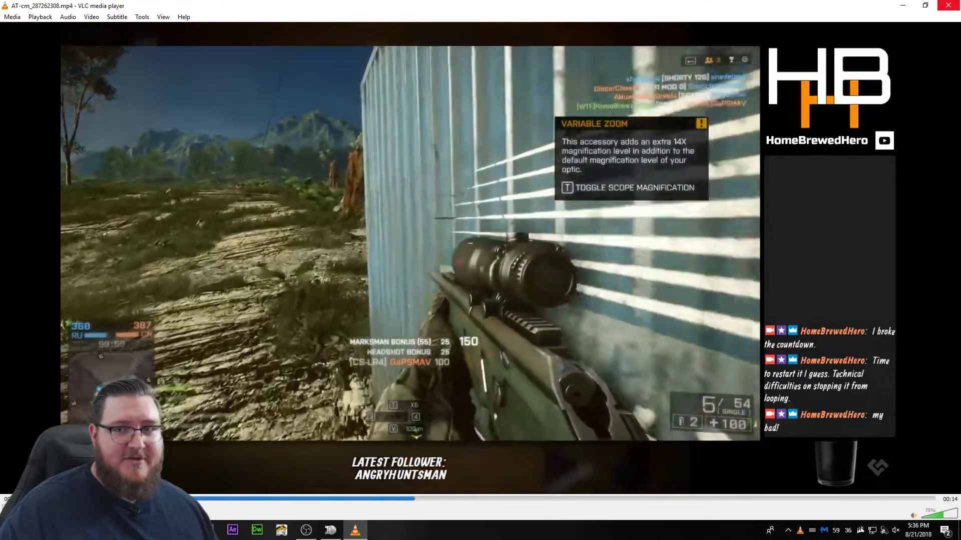
pyautogui.hotkey('alt', 'F4')
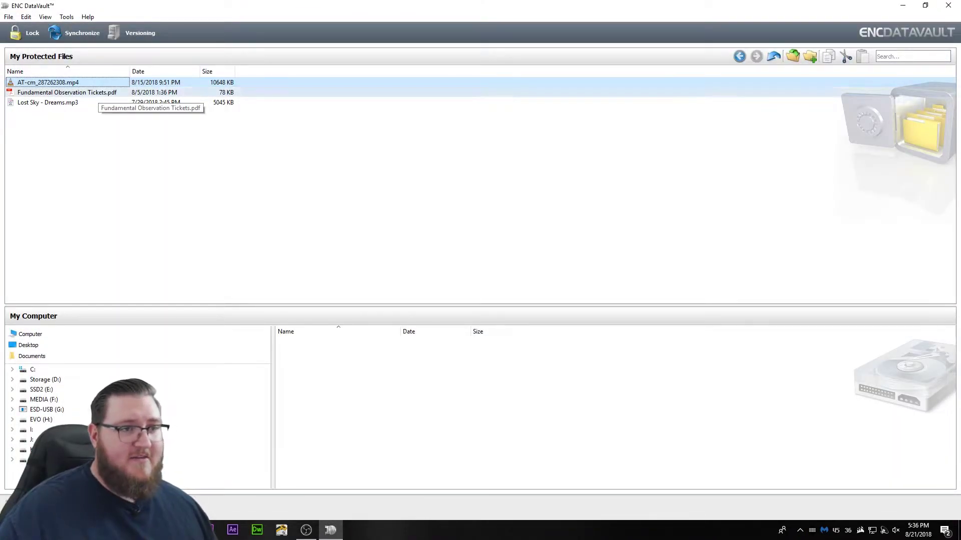
pyautogui.doubleClick(48, 102)
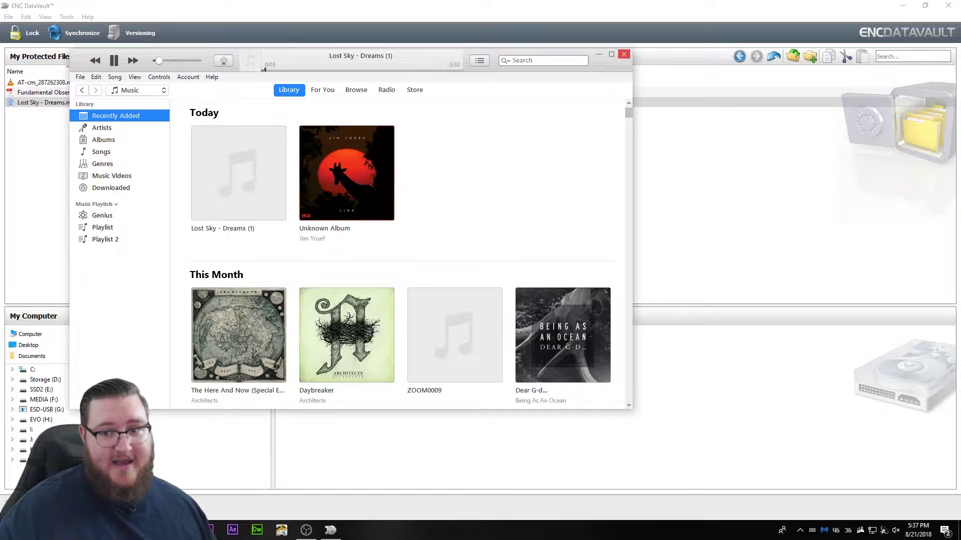
pyautogui.click(623, 54)
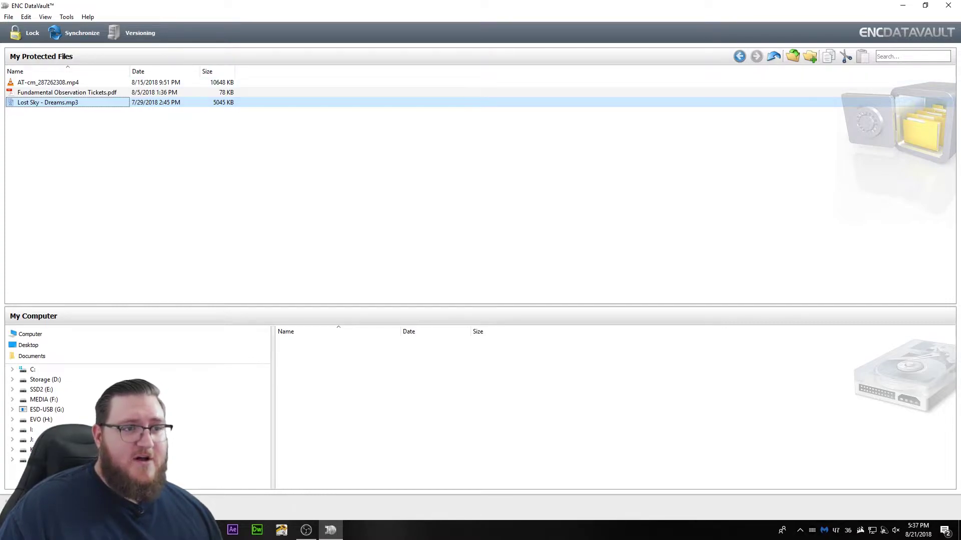
# Back up both vaults from the Tools menu, then lock ENC DataVault
pyautogui.hotkey('alt', 'e')
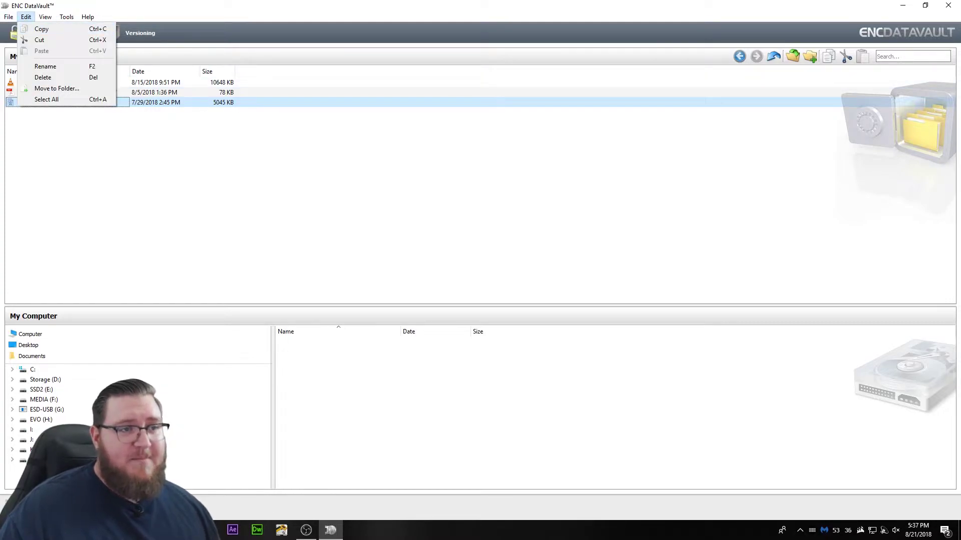
pyautogui.press('Right')
pyautogui.press('Right')
pyautogui.press('Right')
pyautogui.press('Left')
pyautogui.press('Up')
pyautogui.press('Up')
pyautogui.press('Up')
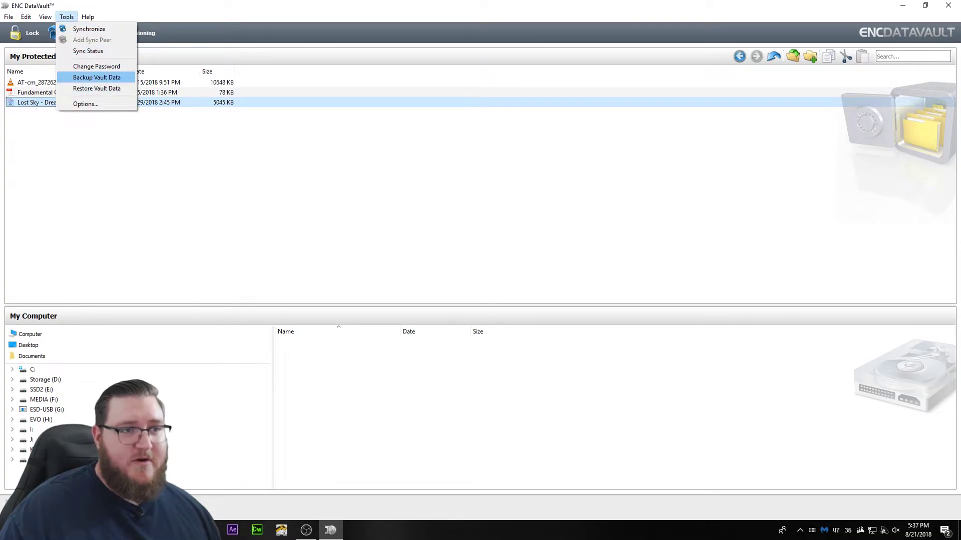
pyautogui.press('Return')
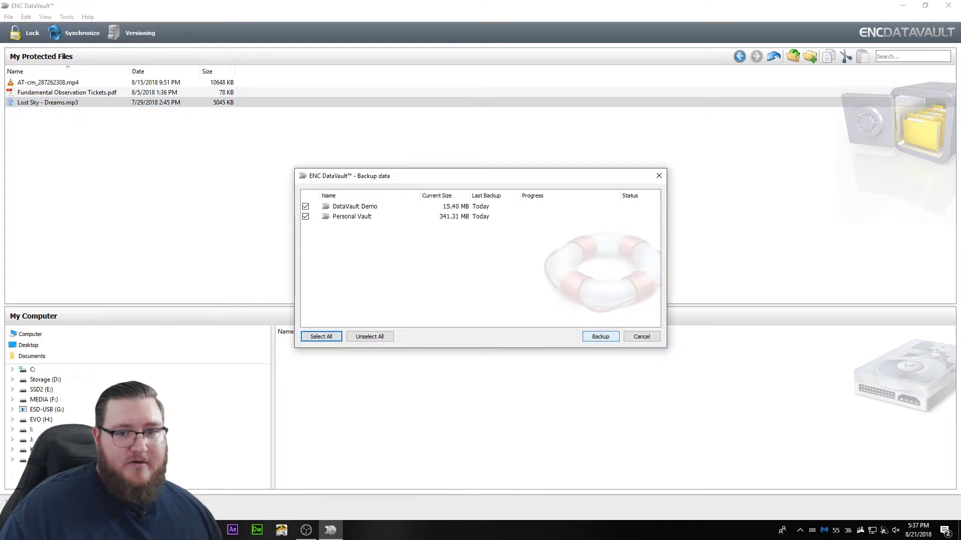
pyautogui.press('Tab')
pyautogui.press('Tab')
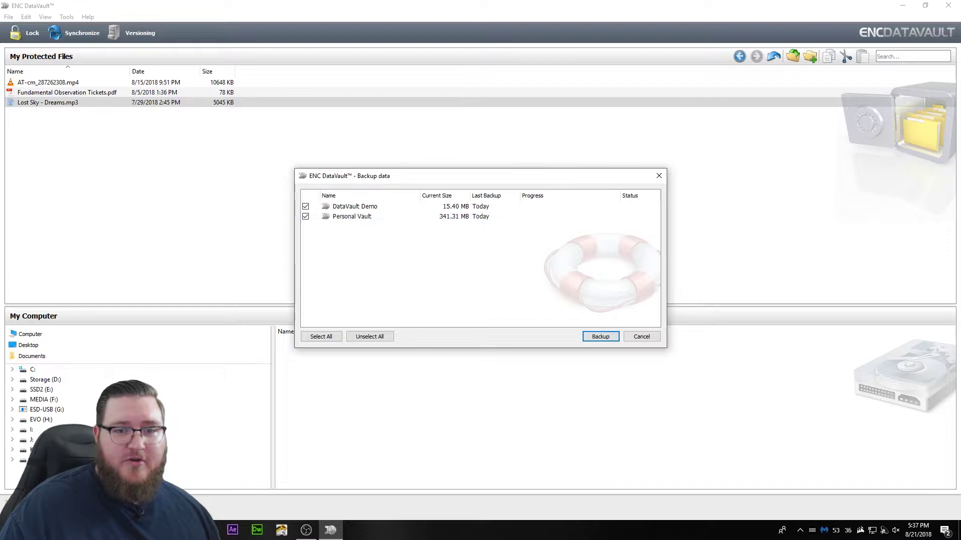
pyautogui.press('Return')
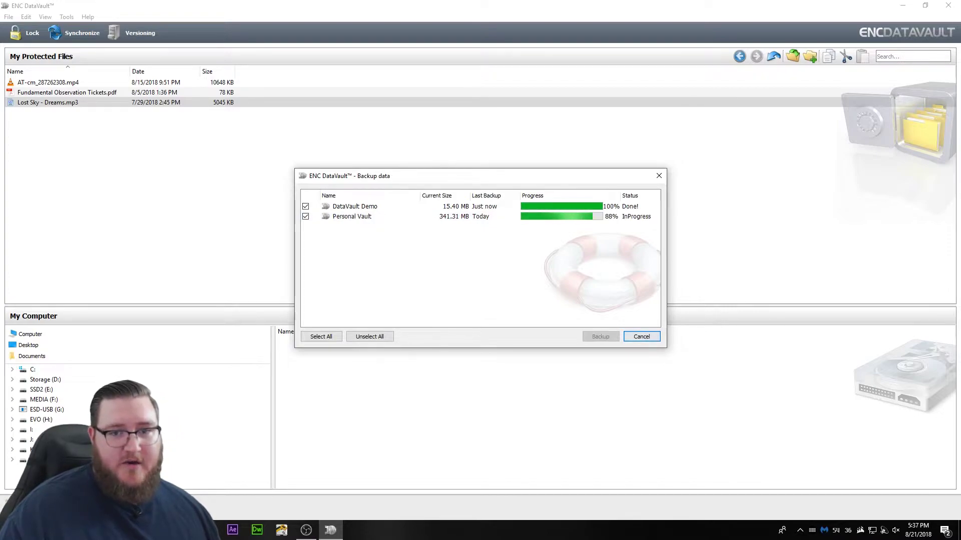
pyautogui.press('Return')
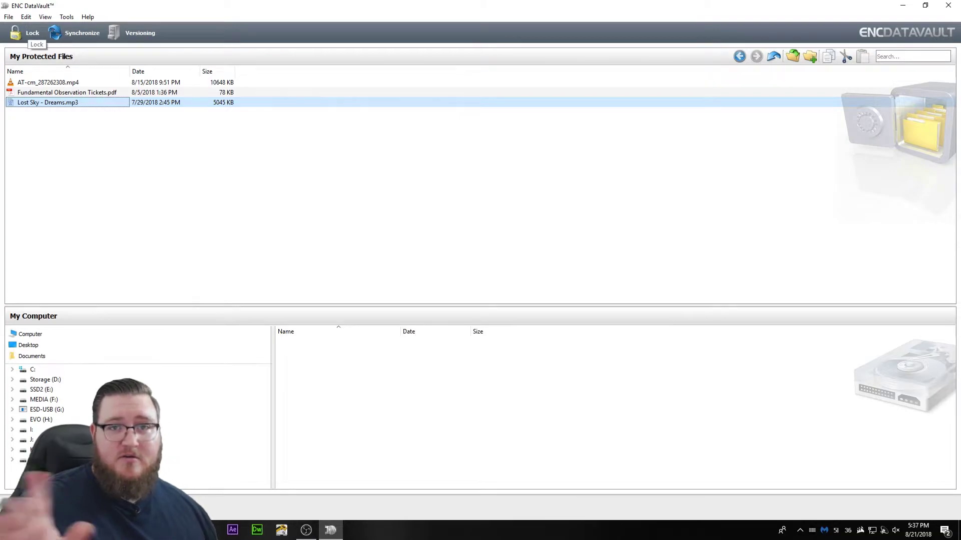
pyautogui.click(25, 32)
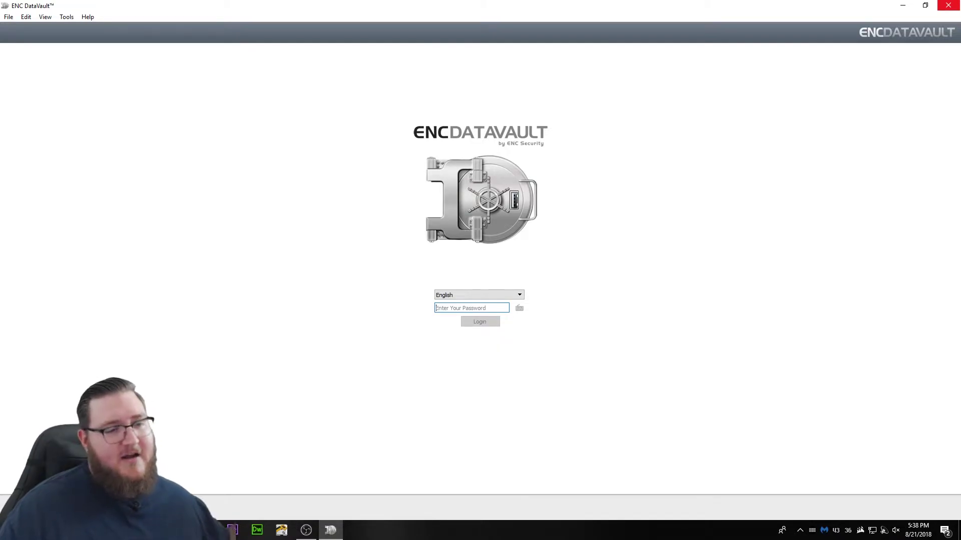
# Close the locked ENC DataVault window
pyautogui.click(948, 5)
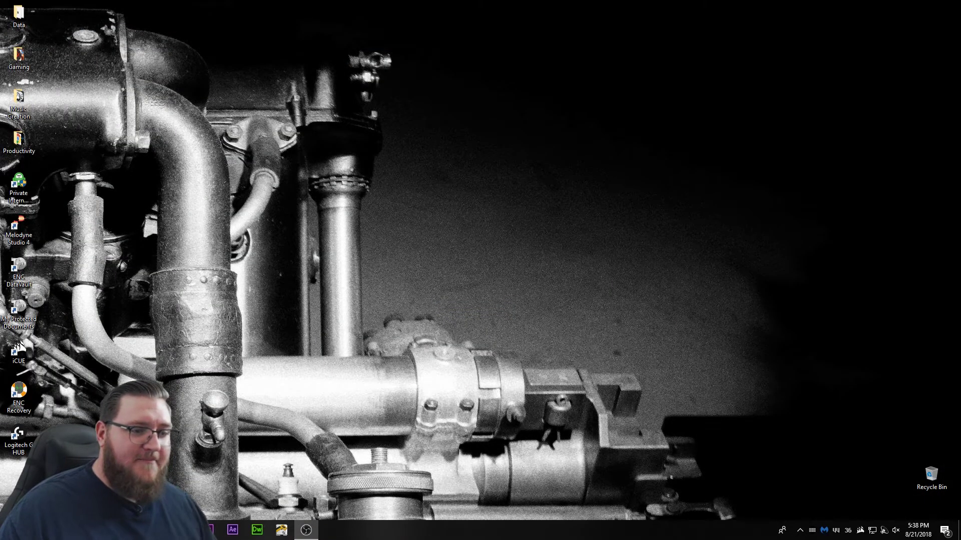
# Launch ENC Recovery, check drive letters in This PC, and maximize the window
pyautogui.doubleClick(19, 395)
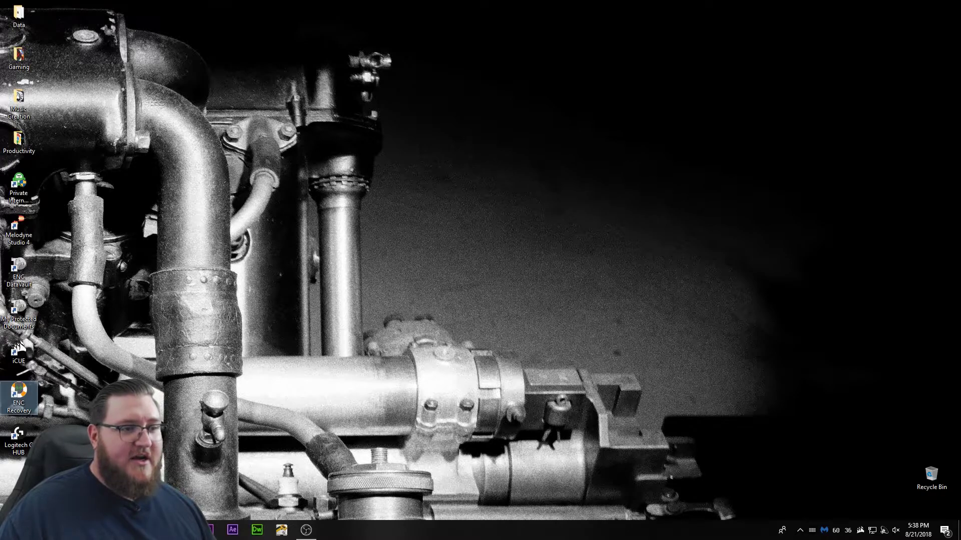
pyautogui.click(484, 230)
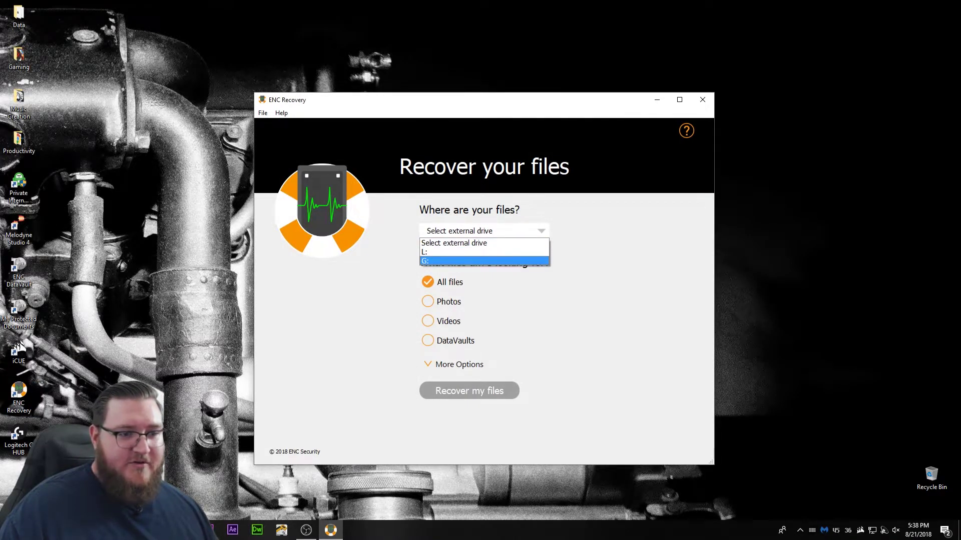
pyautogui.press('super+e')
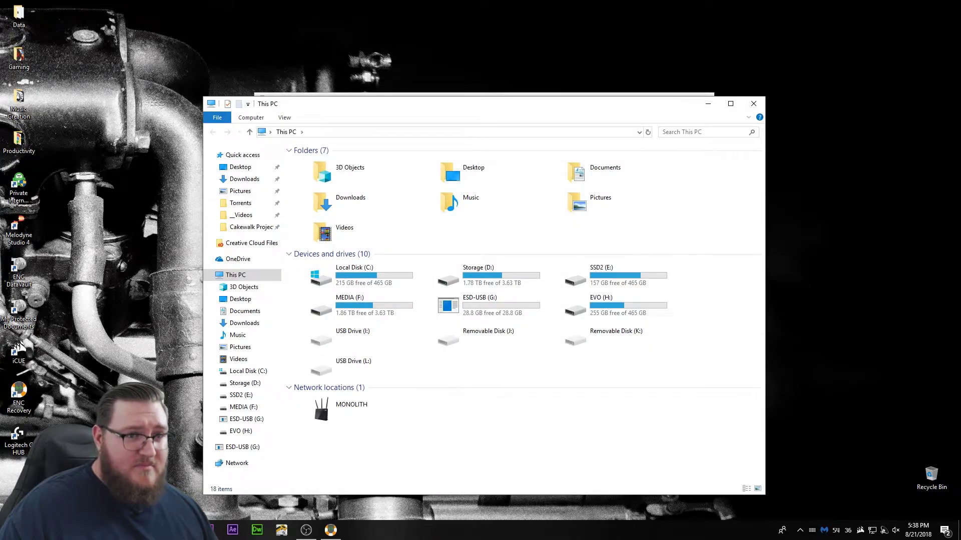
pyautogui.hotkey('alt', 'F4')
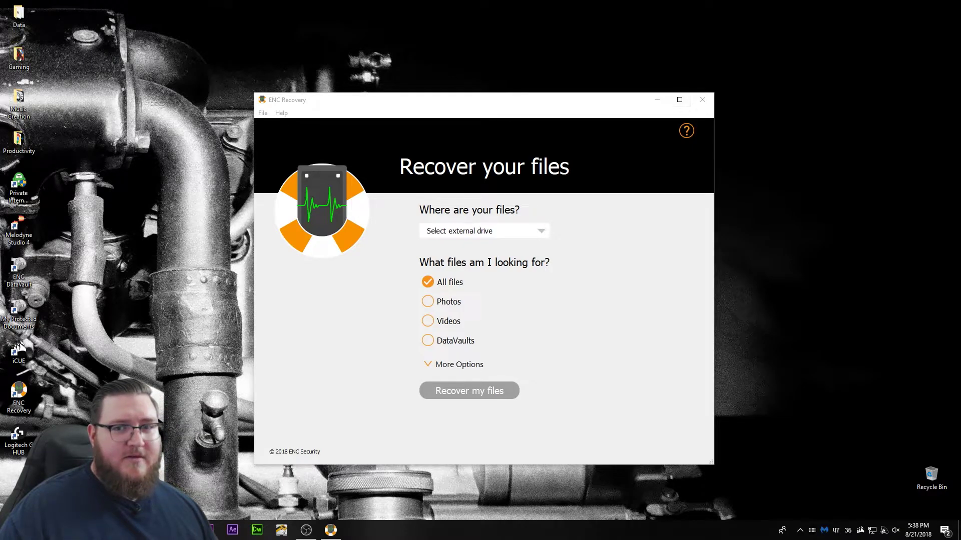
pyautogui.press('super+Up')
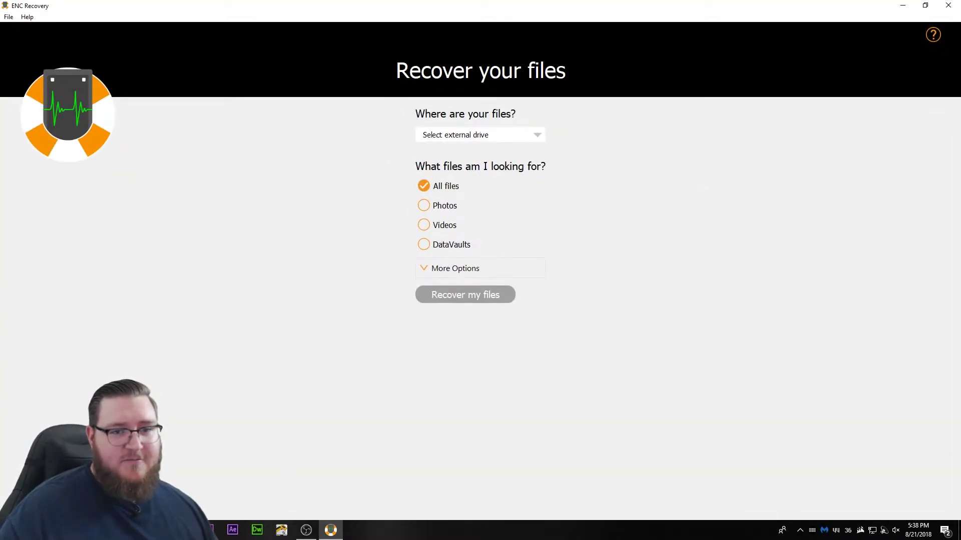
# Review the System, Photo, Video and Audio/Document/Archive options, then select drive G: in the list
pyautogui.click(455, 268)
pyautogui.click(397, 169)
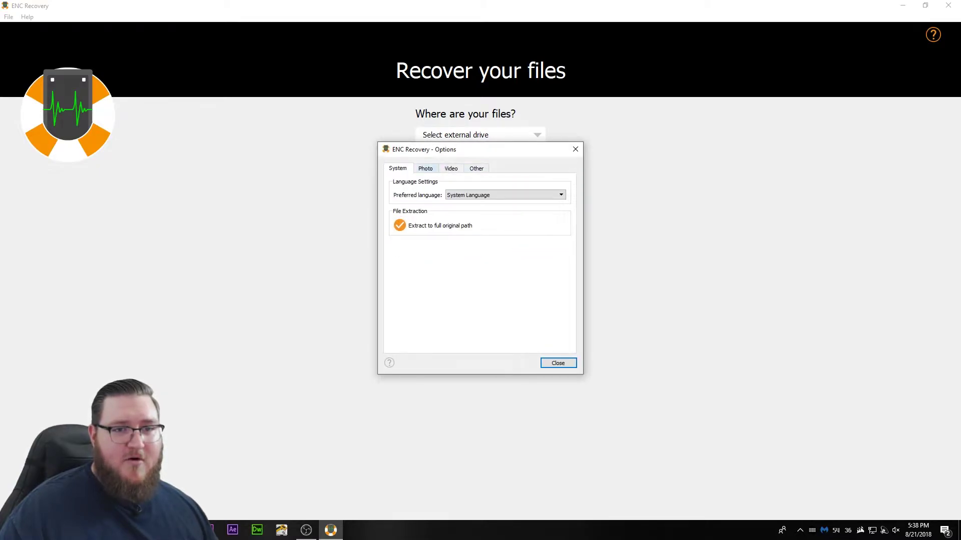
pyautogui.click(425, 168)
pyautogui.click(451, 168)
pyautogui.click(476, 168)
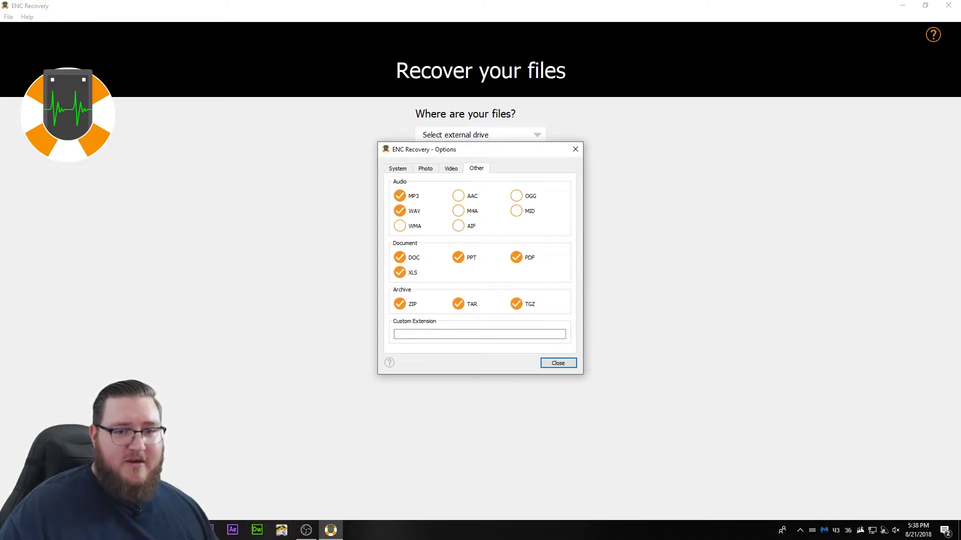
pyautogui.click(558, 362)
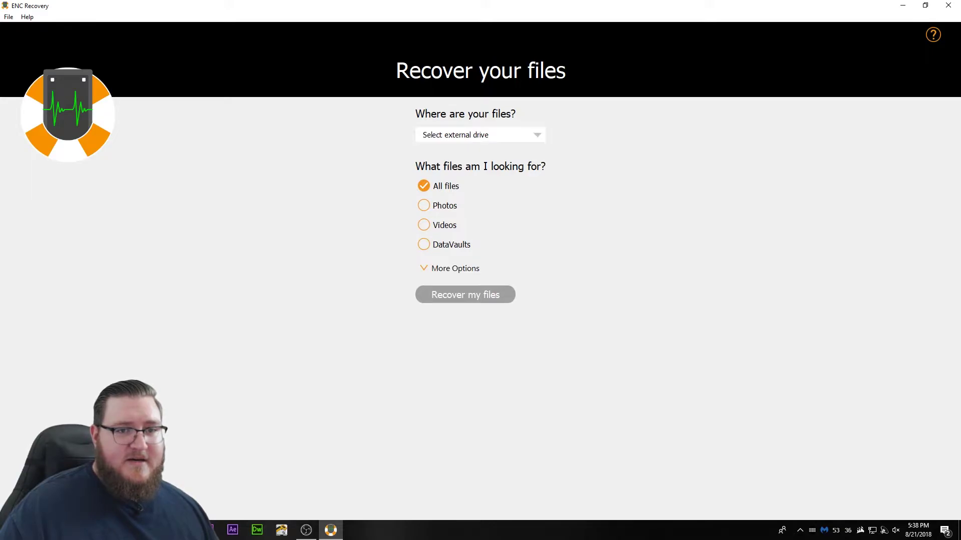
pyautogui.click(480, 135)
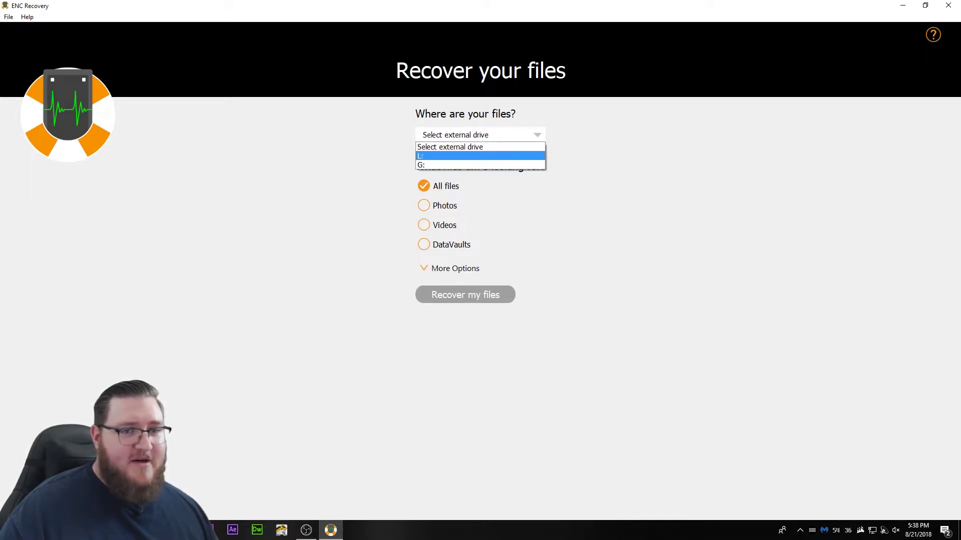
pyautogui.press('Down')
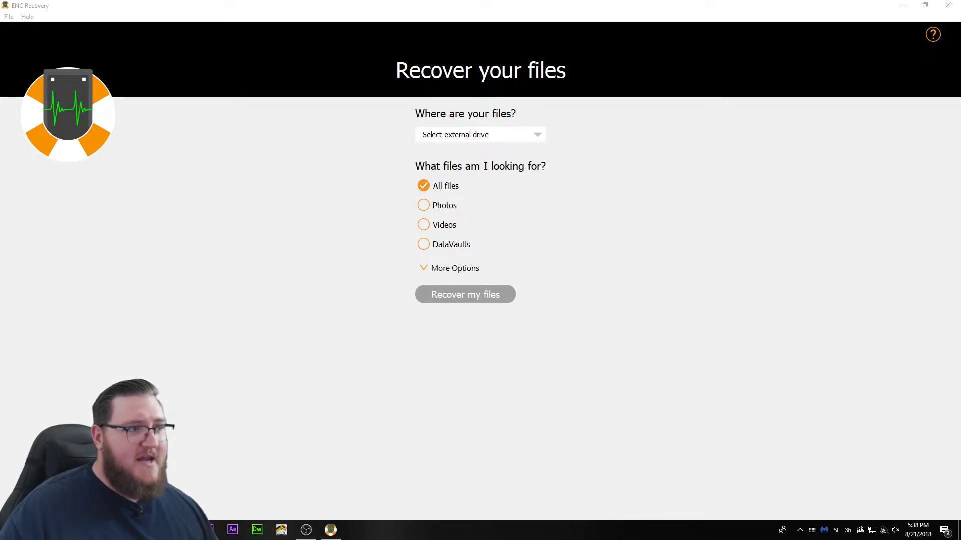
# Quick-format ESD-USB (G:) with volume label DEMO, then close This PC
pyautogui.press('super+e')
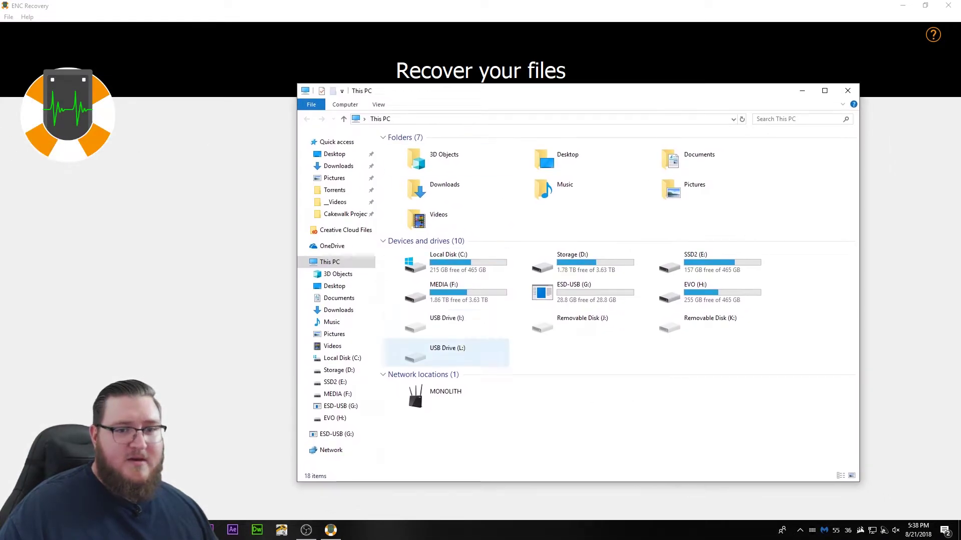
pyautogui.click(574, 292)
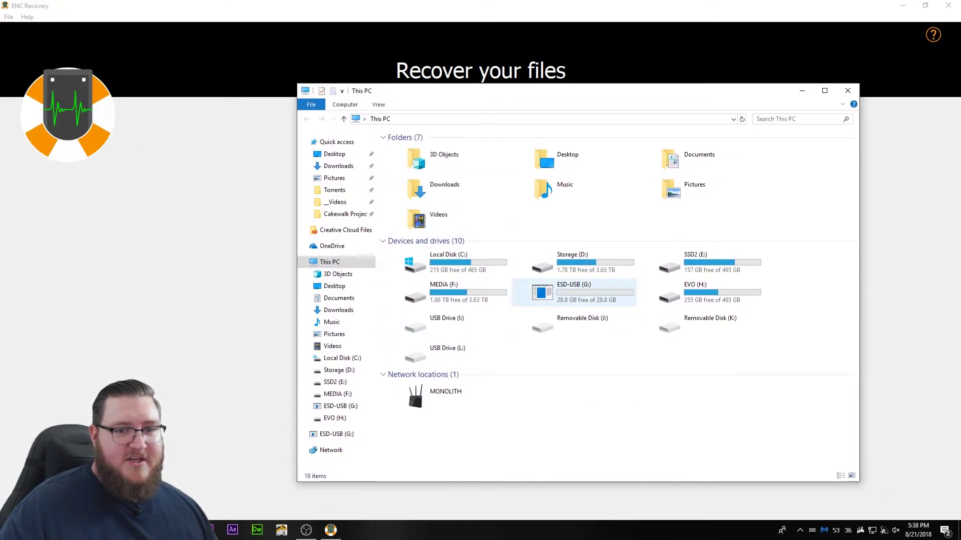
pyautogui.rightClick(593, 294)
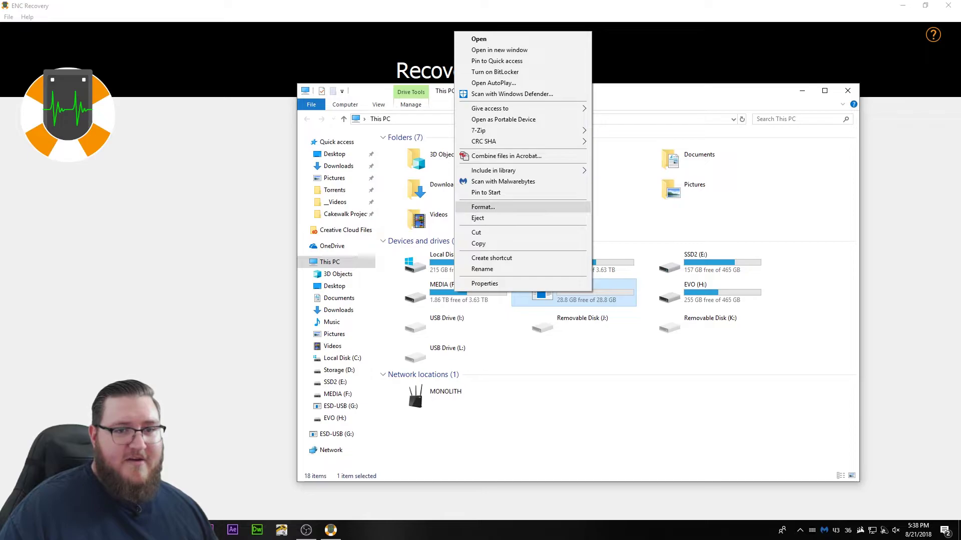
pyautogui.click(483, 206)
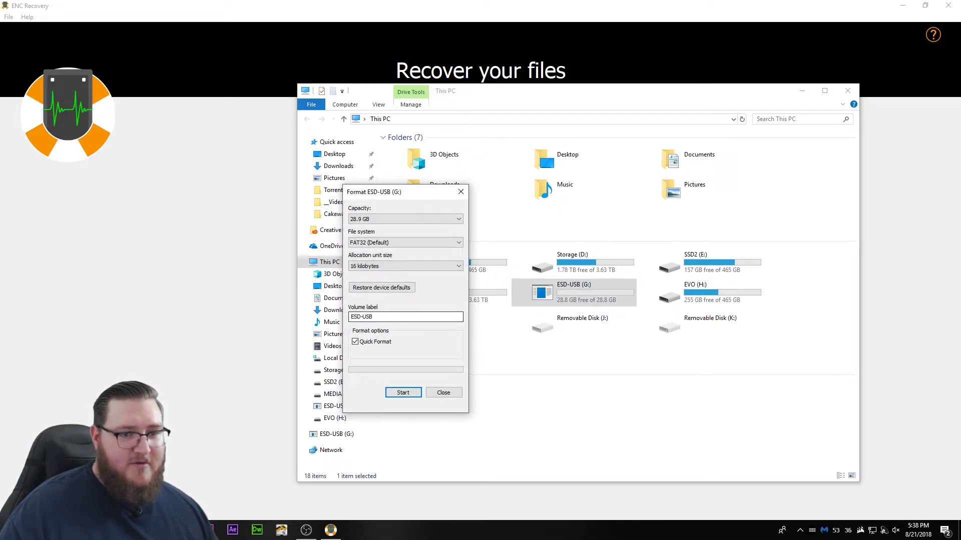
pyautogui.hotkey('shift', 'Tab')
pyautogui.hotkey('shift', 'Tab')
pyautogui.write('DEM')
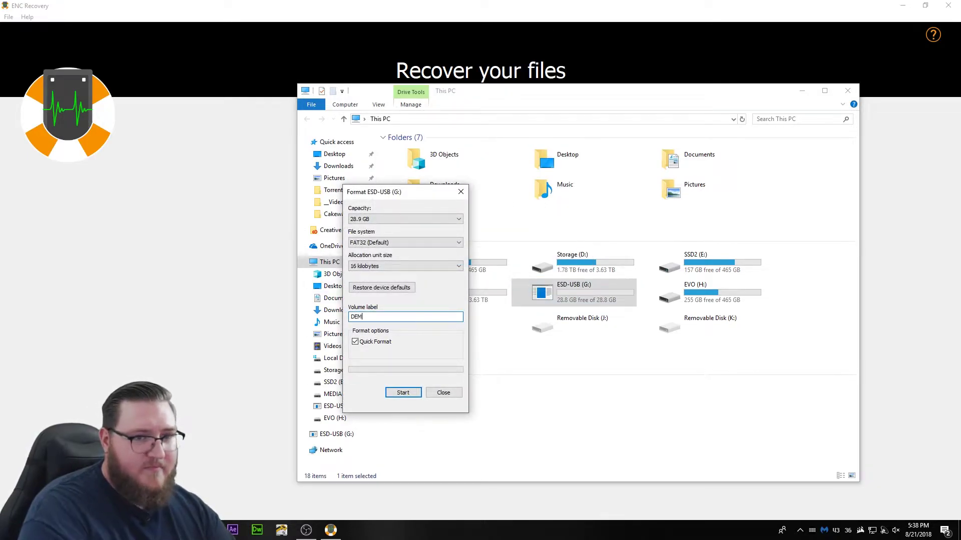
pyautogui.write('O')
pyautogui.press('Return')
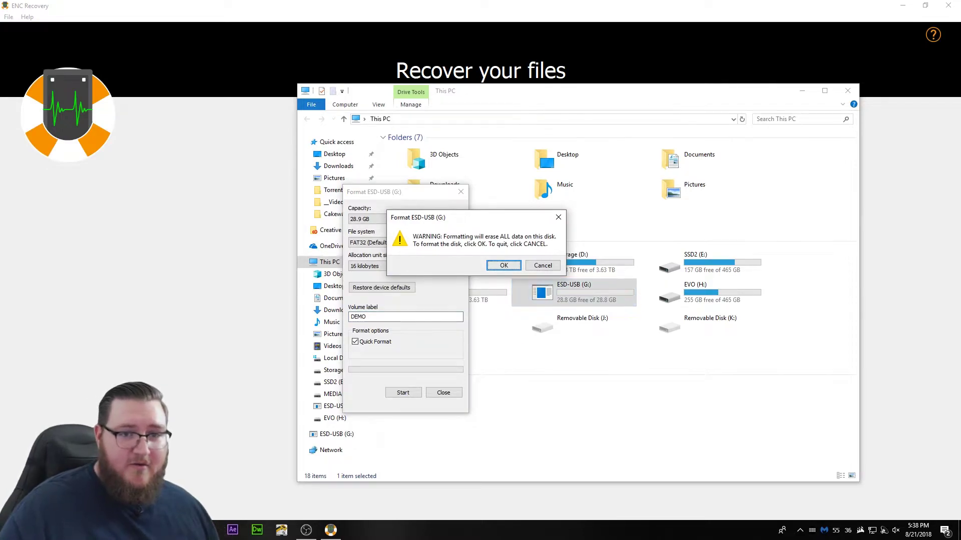
pyautogui.press('Return')
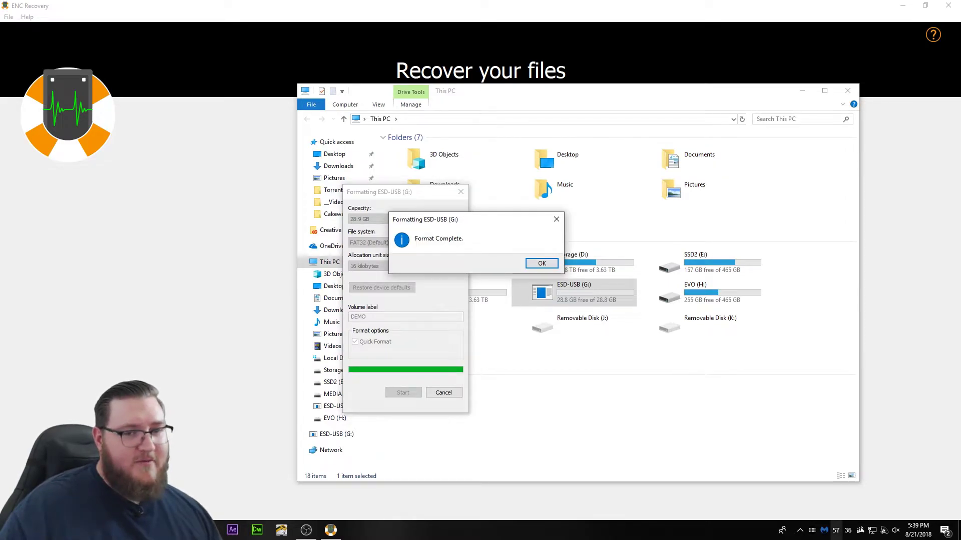
pyautogui.press('Return')
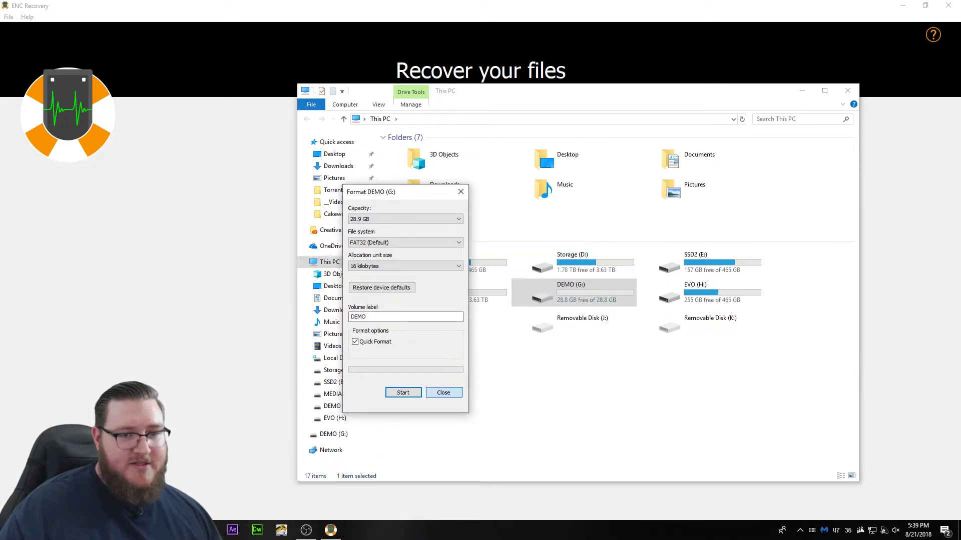
pyautogui.press('Return')
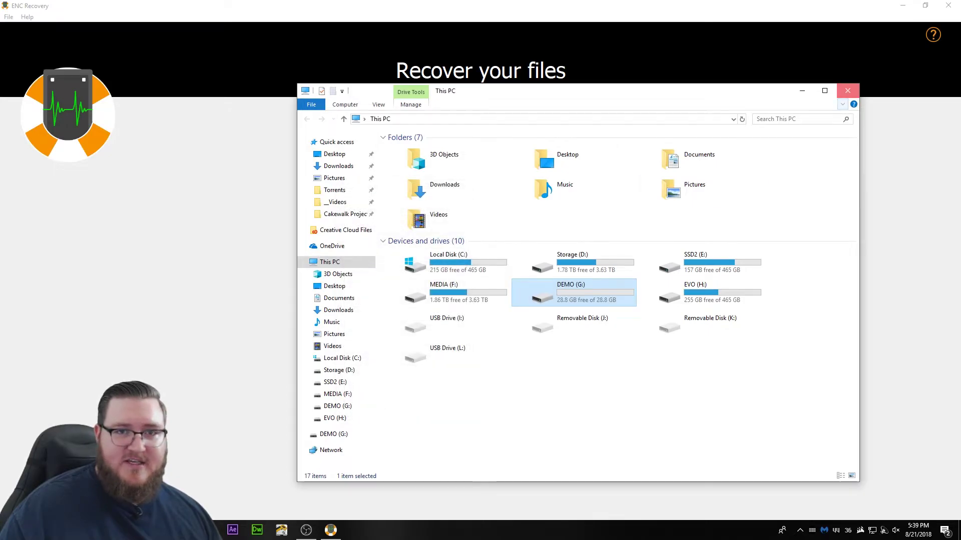
pyautogui.click(848, 91)
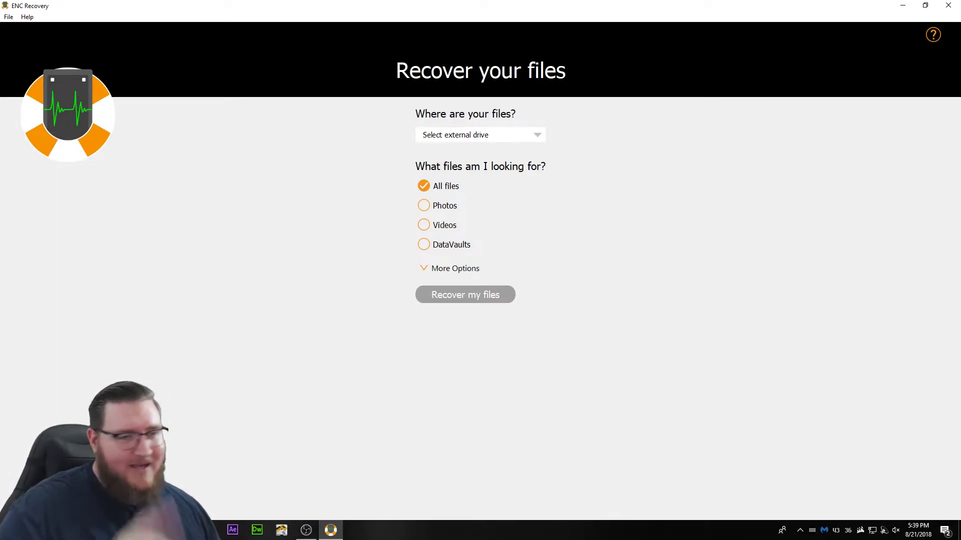
# Choose drive G: with All files and start the recovery scan
pyautogui.hotkey('alt', 'Down')
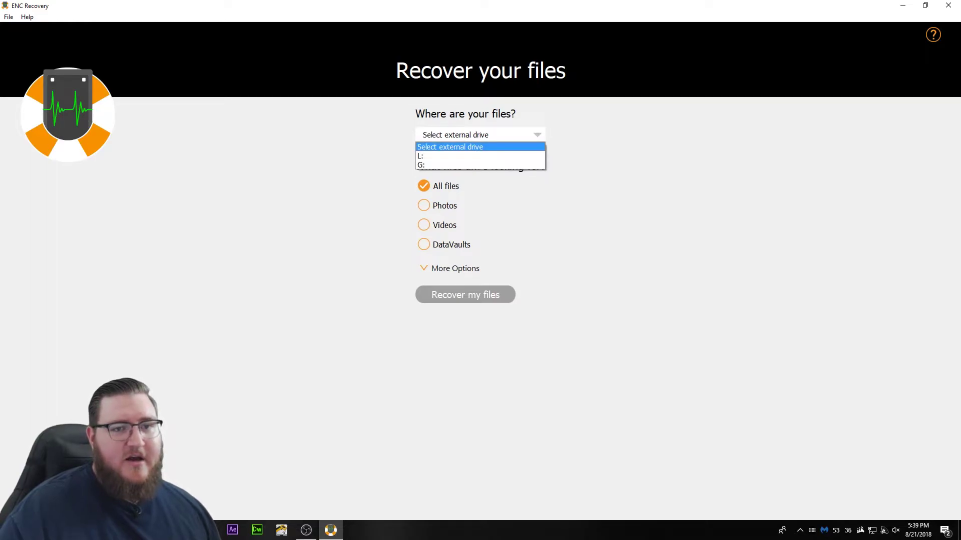
pyautogui.press('Escape')
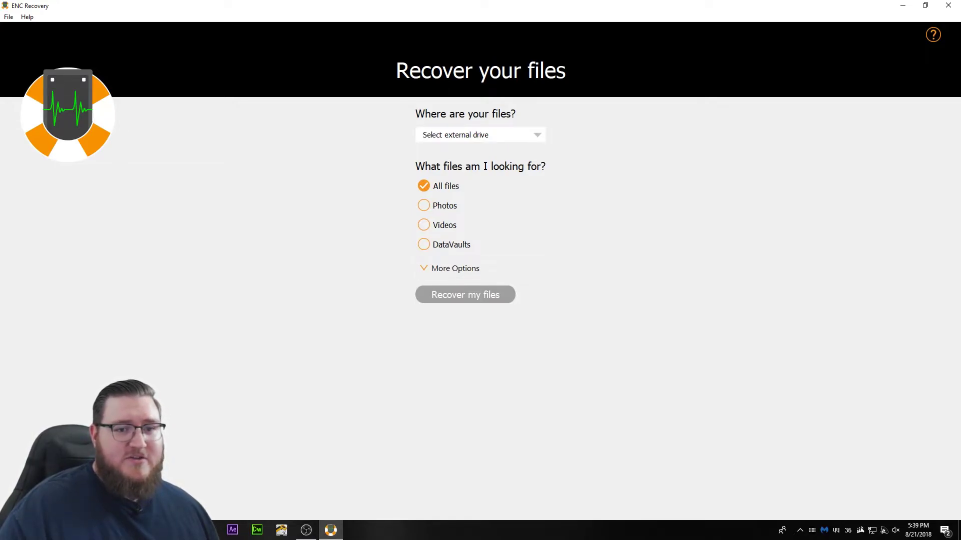
pyautogui.hotkey('alt', 'Down')
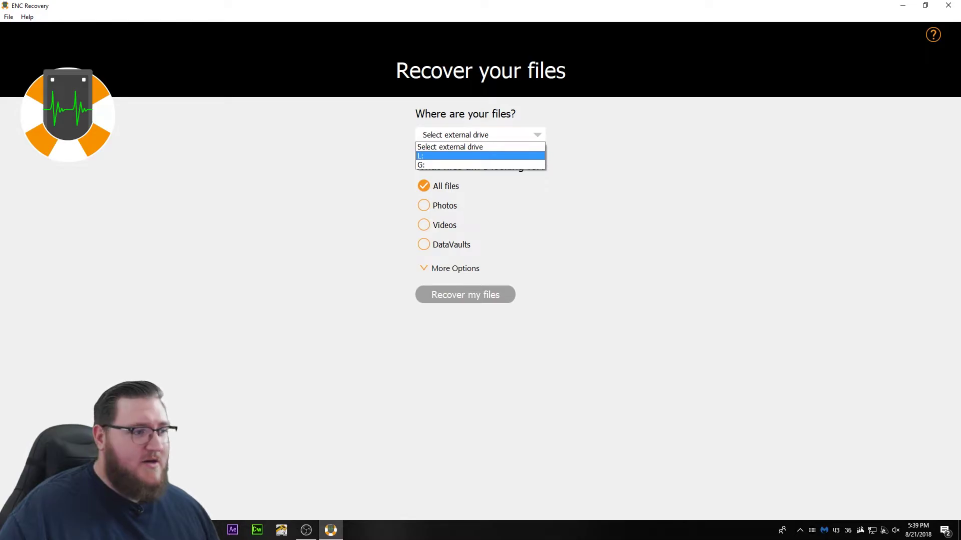
pyautogui.press('Down')
pyautogui.press('Return')
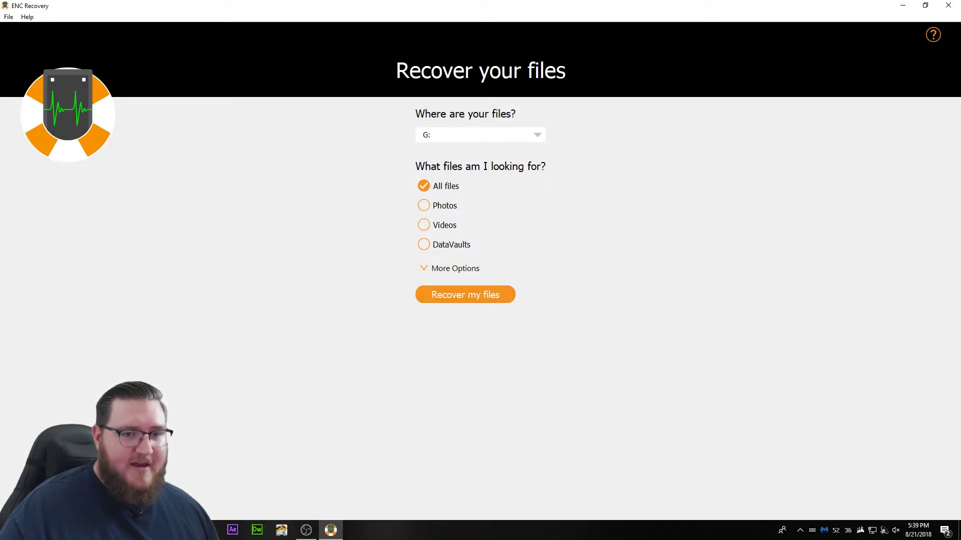
pyautogui.press('Return')
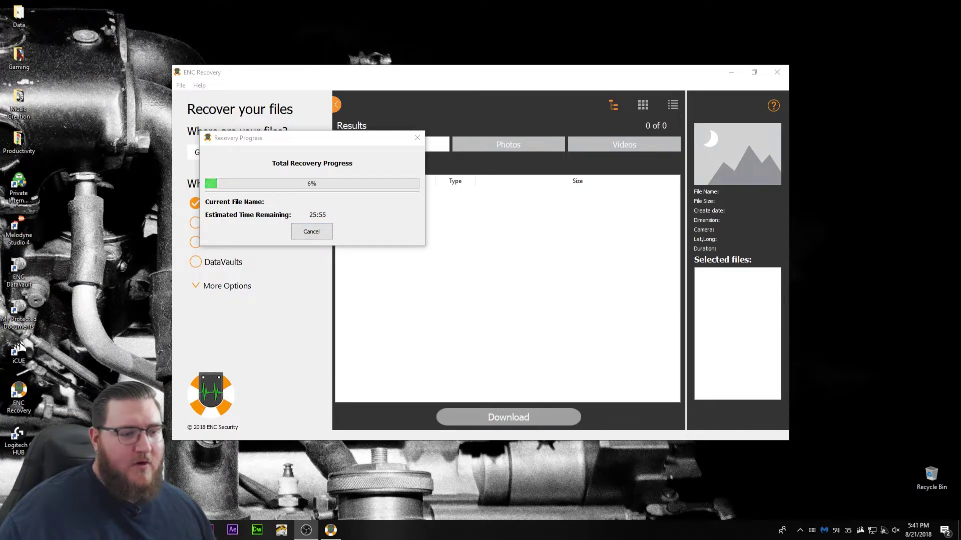
# Show the drives in This PC, select Local Disk (C:), nudge the window left, then close it
pyautogui.press('super+e')
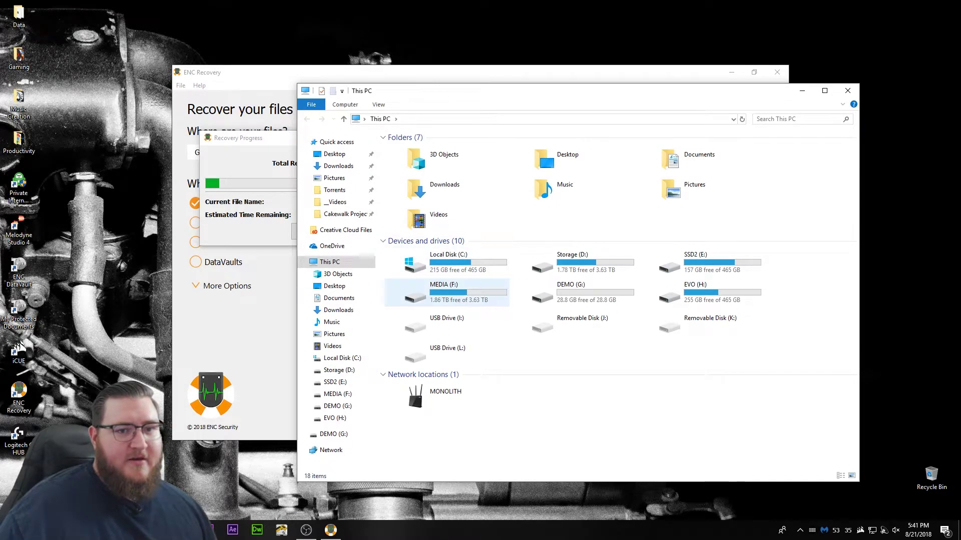
pyautogui.click(440, 262)
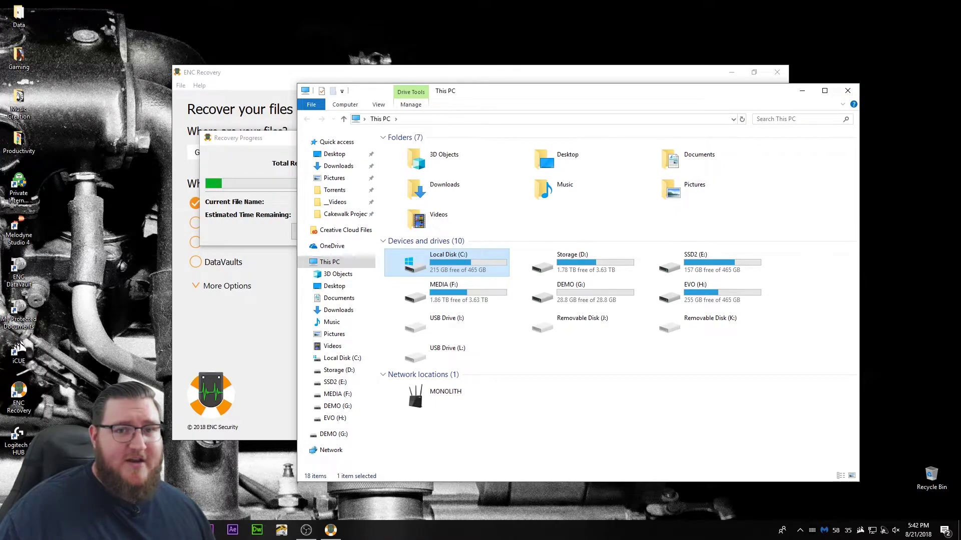
pyautogui.moveTo(646, 91); pyautogui.dragTo(605, 75)
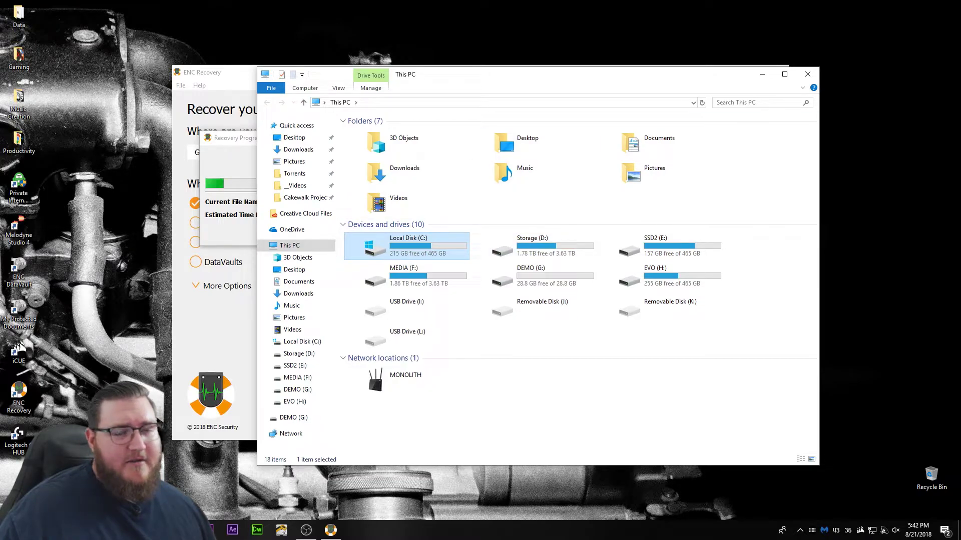
pyautogui.moveTo(531, 84); pyautogui.dragTo(518, 85)
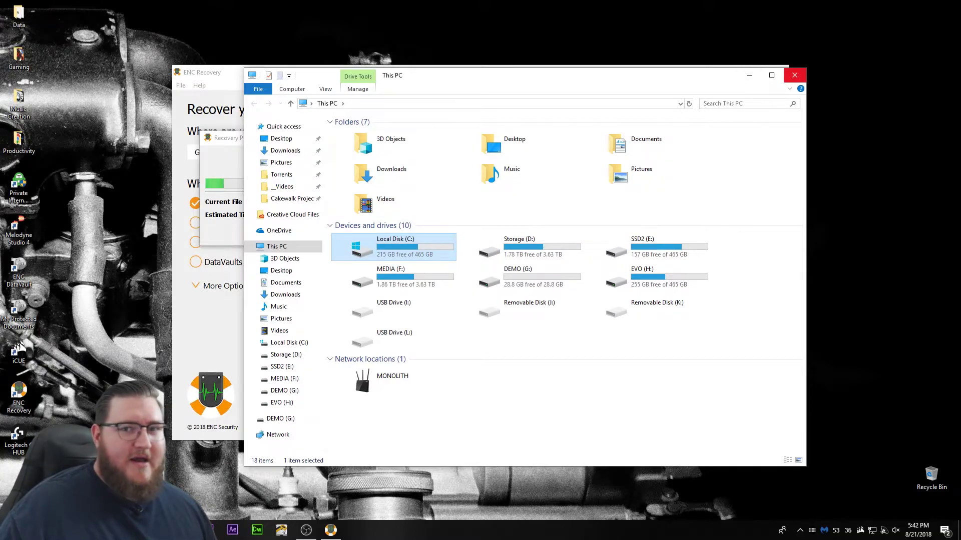
pyautogui.click(794, 75)
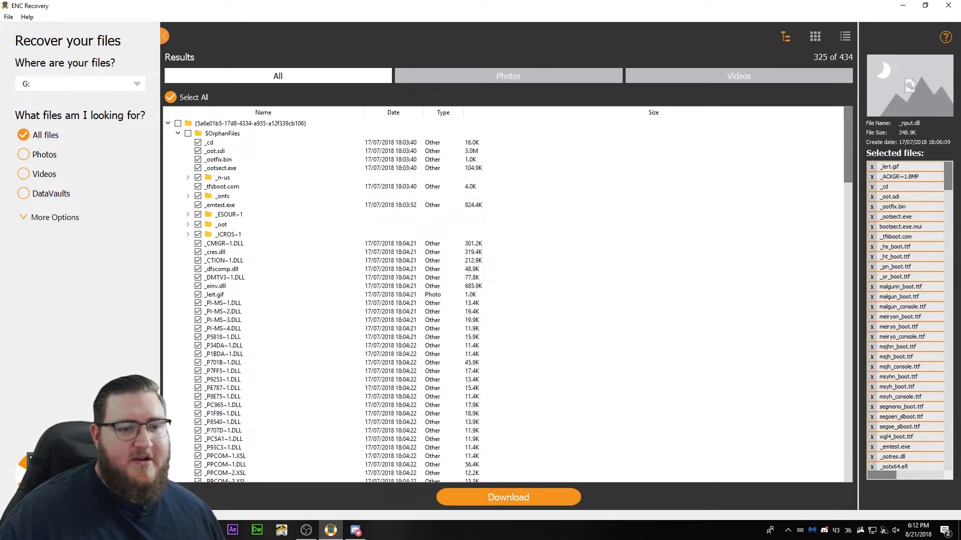
pyautogui.scroll(-20, 500, 296)
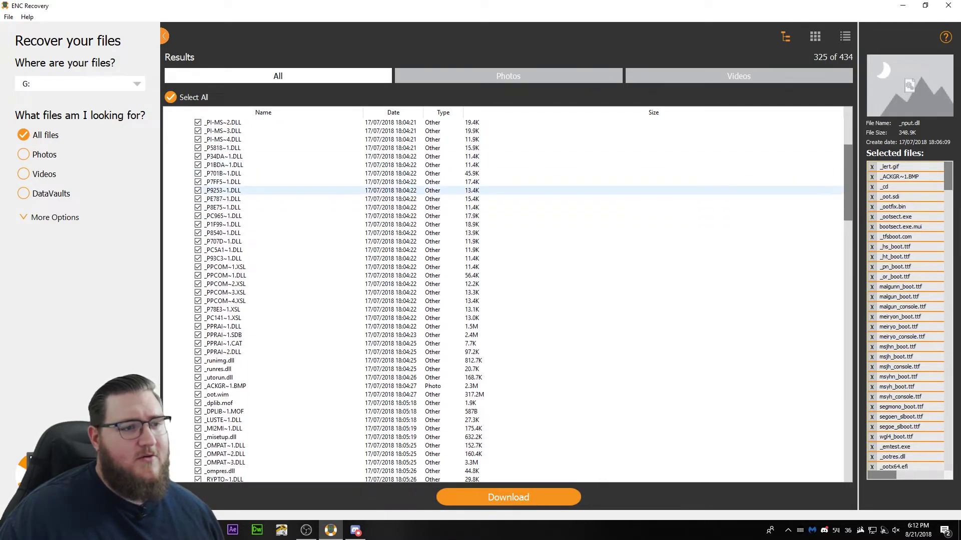
pyautogui.scroll(-20, 500, 250)
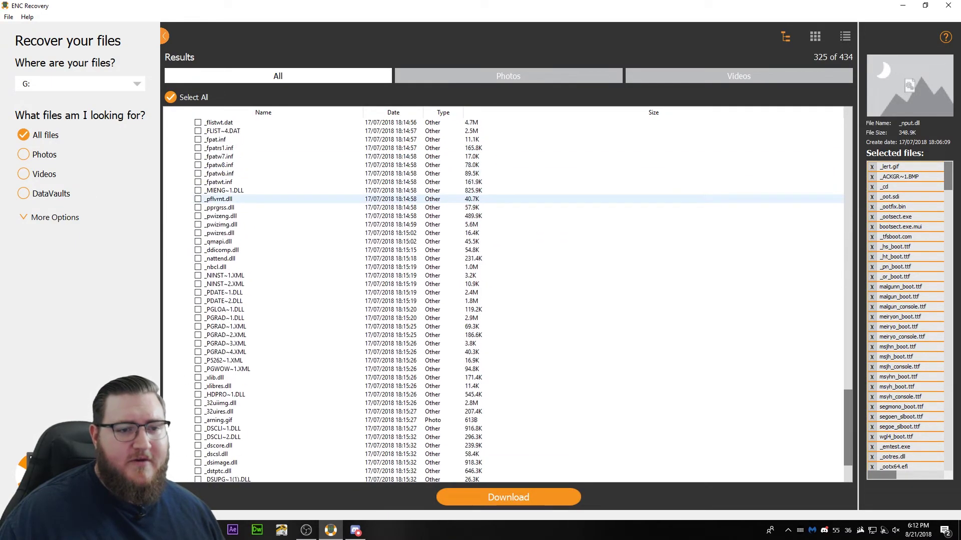
pyautogui.scroll(20, 500, 250)
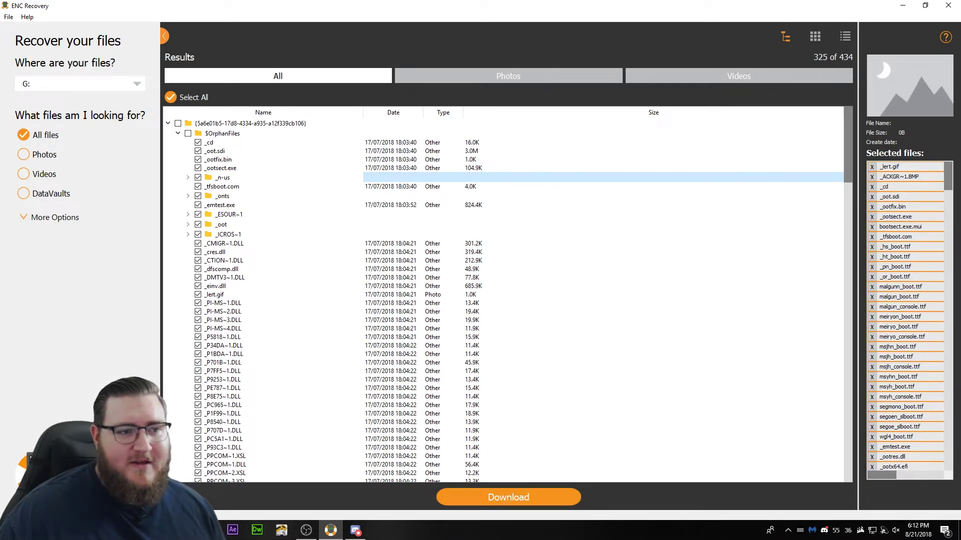
pyautogui.click(55, 217)
pyautogui.click(451, 168)
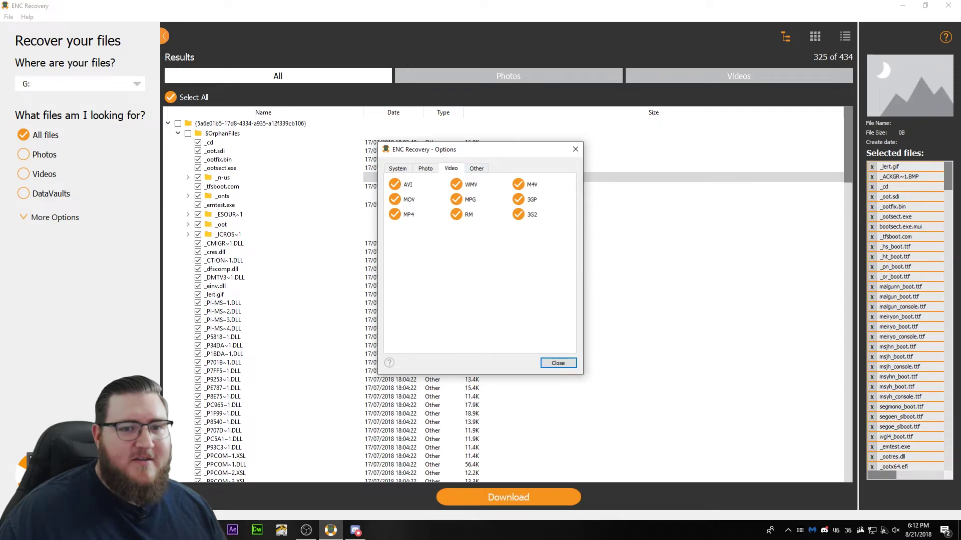
pyautogui.click(476, 168)
pyautogui.click(425, 168)
pyautogui.click(397, 168)
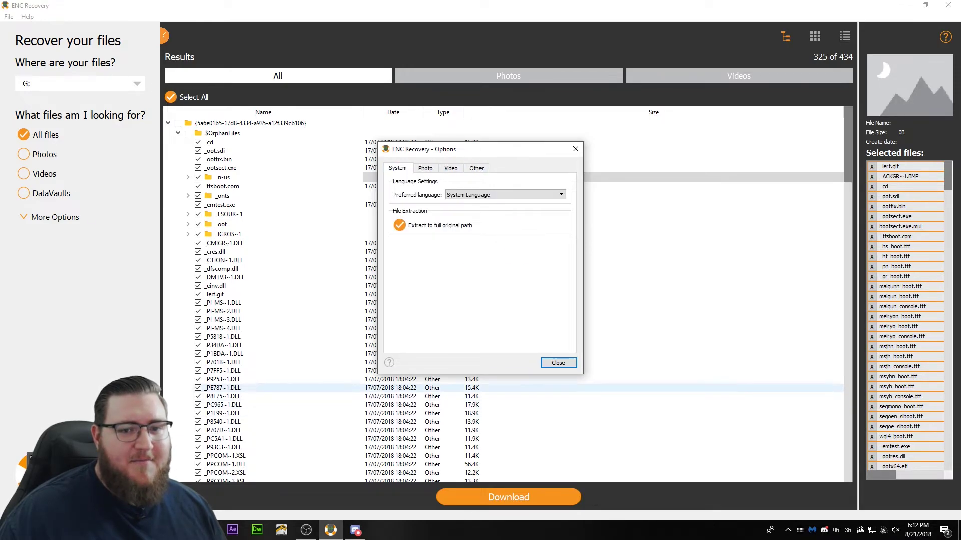
pyautogui.click(557, 363)
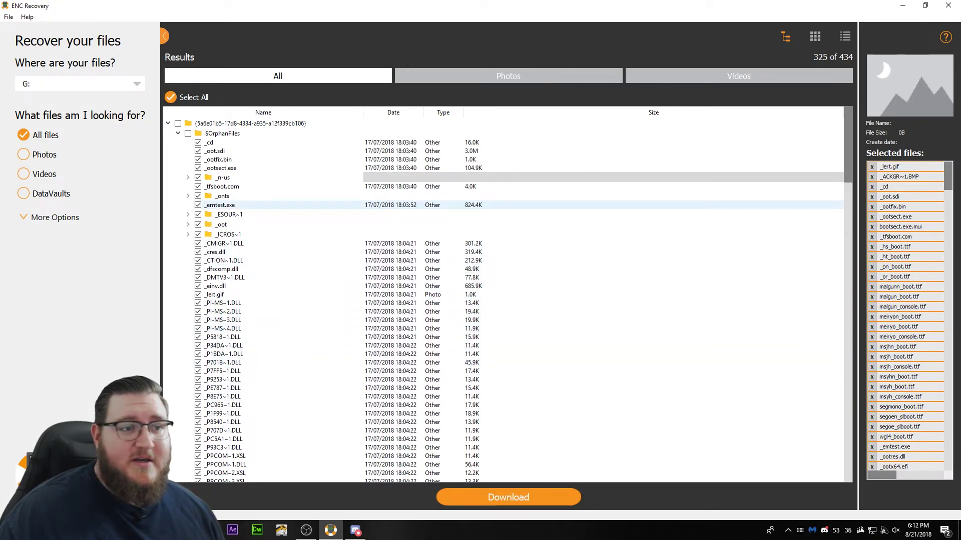